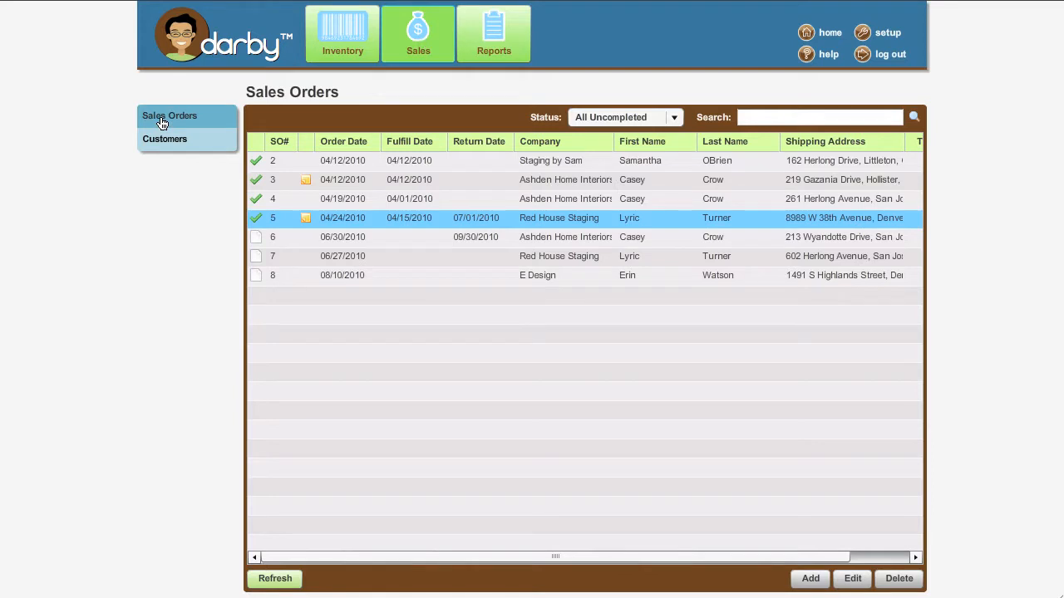
Start a new sales order from the Sales Orders list.
{"action": "left_click", "coordinate": [811, 580]}
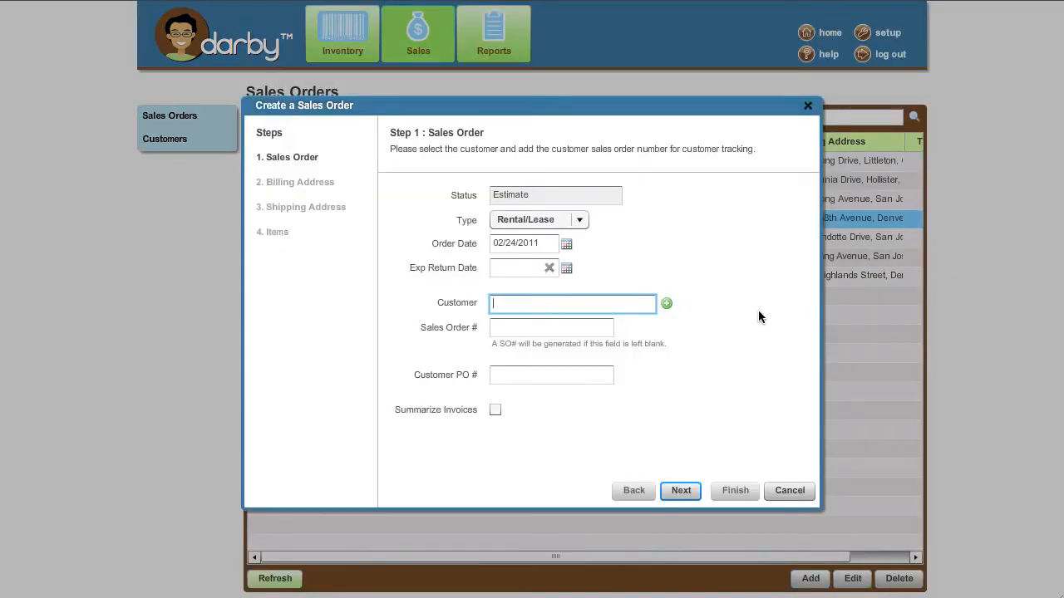
Keep the order type as Rental/Lease and set the Order Date to 02/28/2011.
{"action": "left_click", "coordinate": [584, 221]}
{"action": "left_click", "coordinate": [586, 253]}
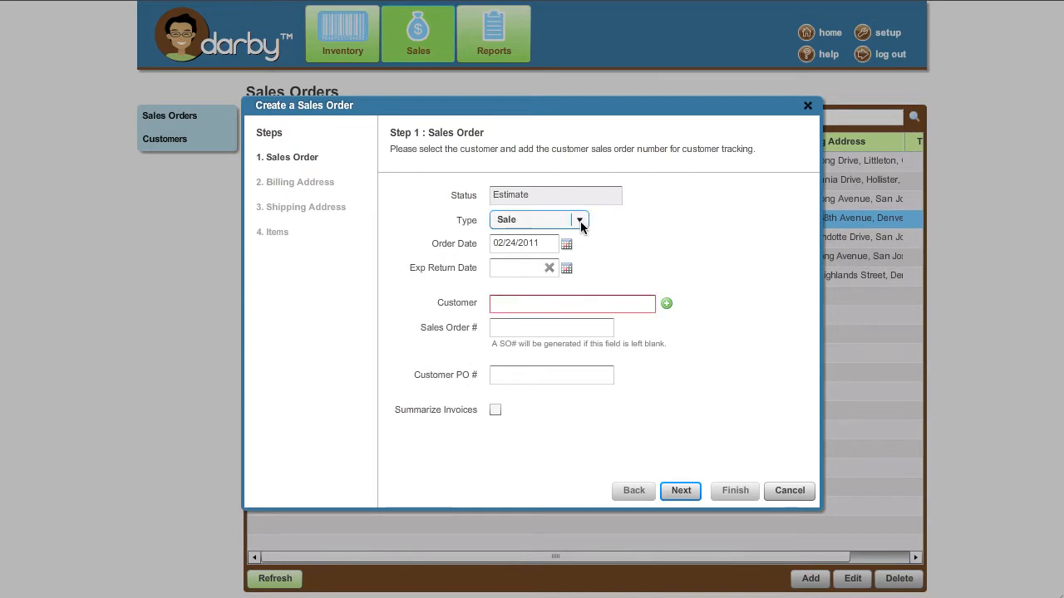
{"action": "left_click", "coordinate": [580, 221]}
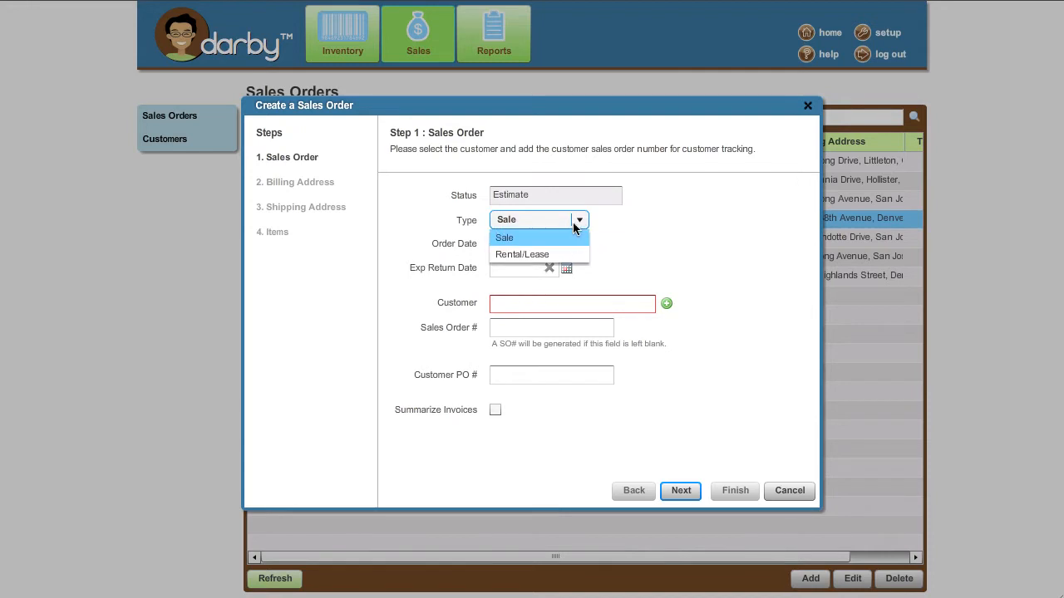
{"action": "left_click", "coordinate": [524, 254]}
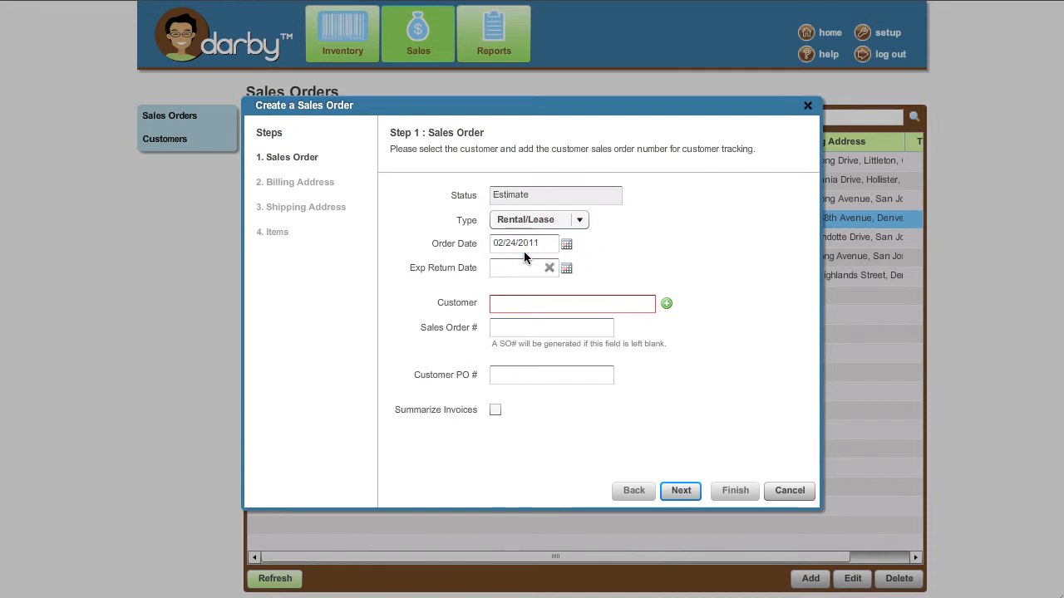
{"action": "left_click", "coordinate": [567, 245]}
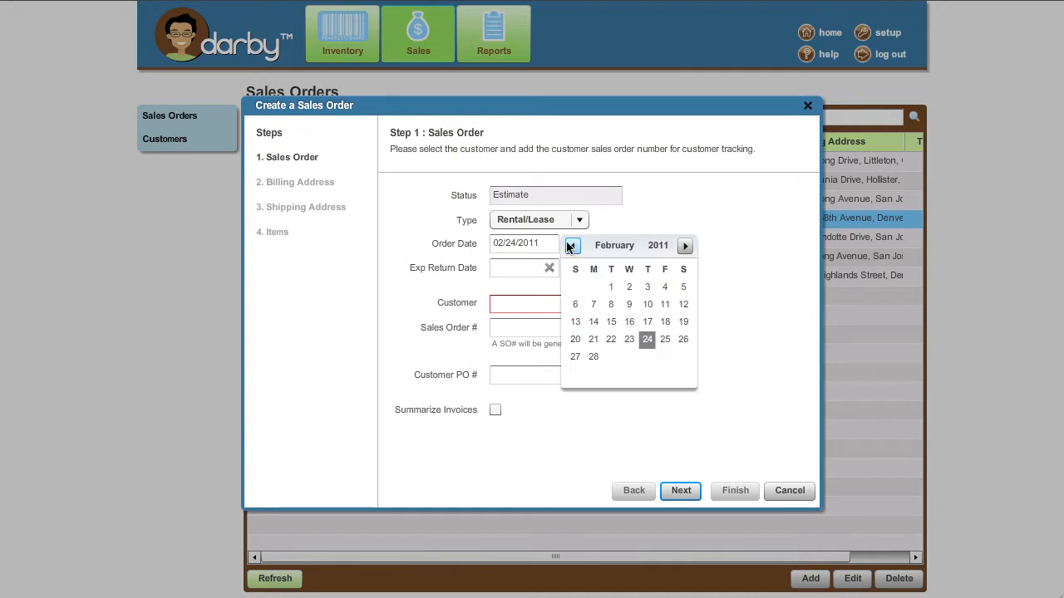
{"action": "left_click", "coordinate": [593, 357]}
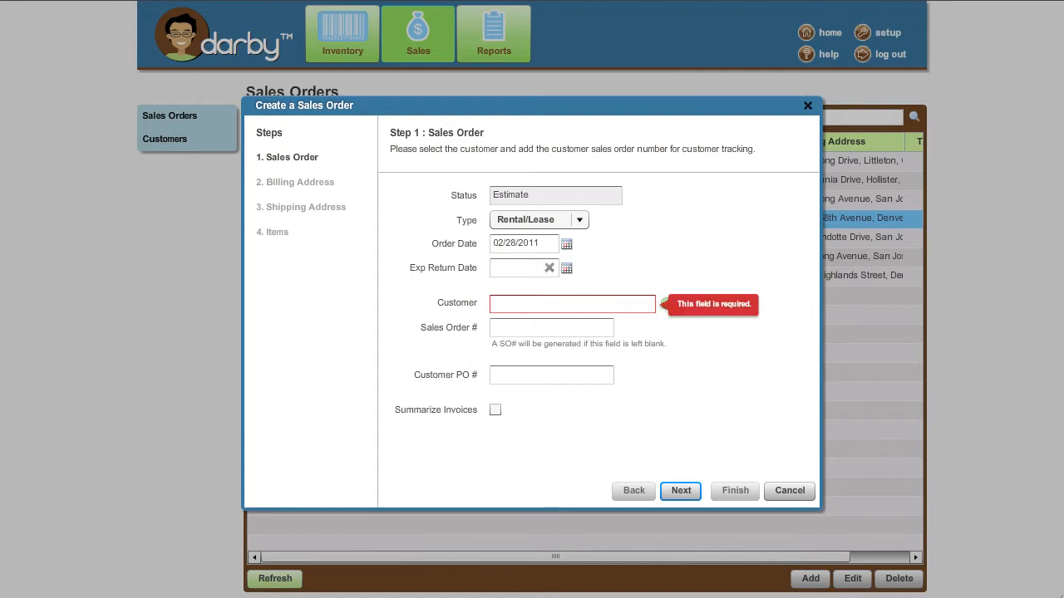
Try a customer search, clear it, and begin adding a brand new customer.
{"action": "left_click", "coordinate": [571, 304]}
{"action": "type", "text": "erin"}
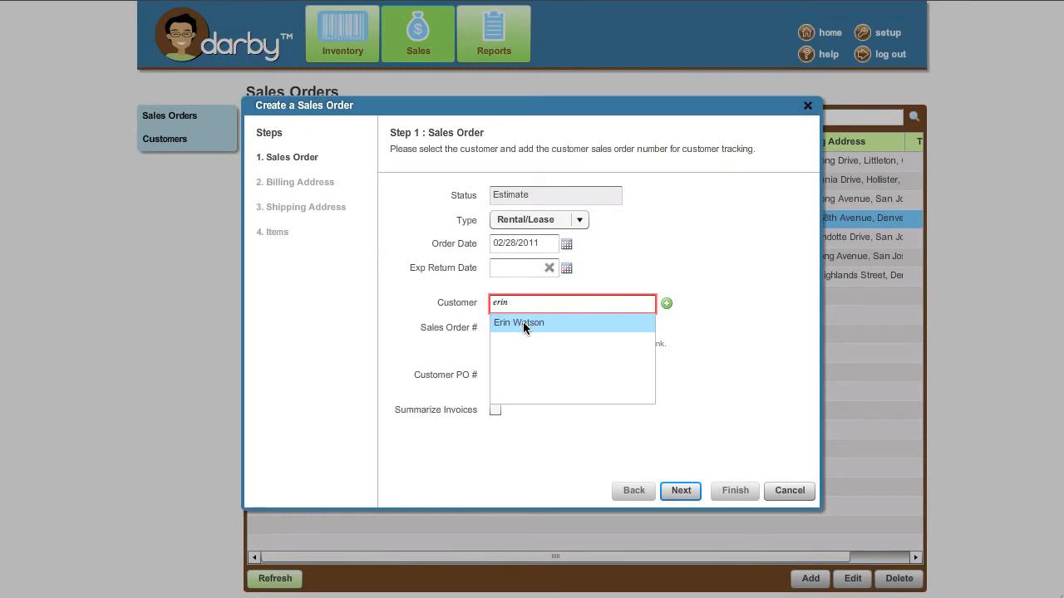
{"action": "key", "text": "BackSpace"}
{"action": "key", "text": "BackSpace"}
{"action": "key", "text": "BackSpace"}
{"action": "key", "text": "BackSpace"}
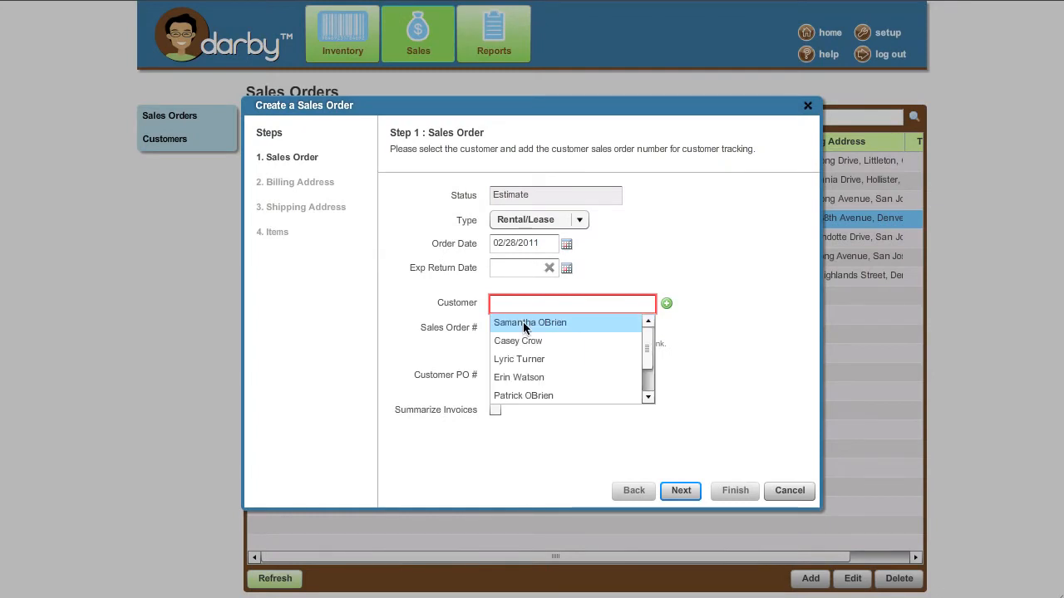
{"action": "left_click", "coordinate": [701, 290]}
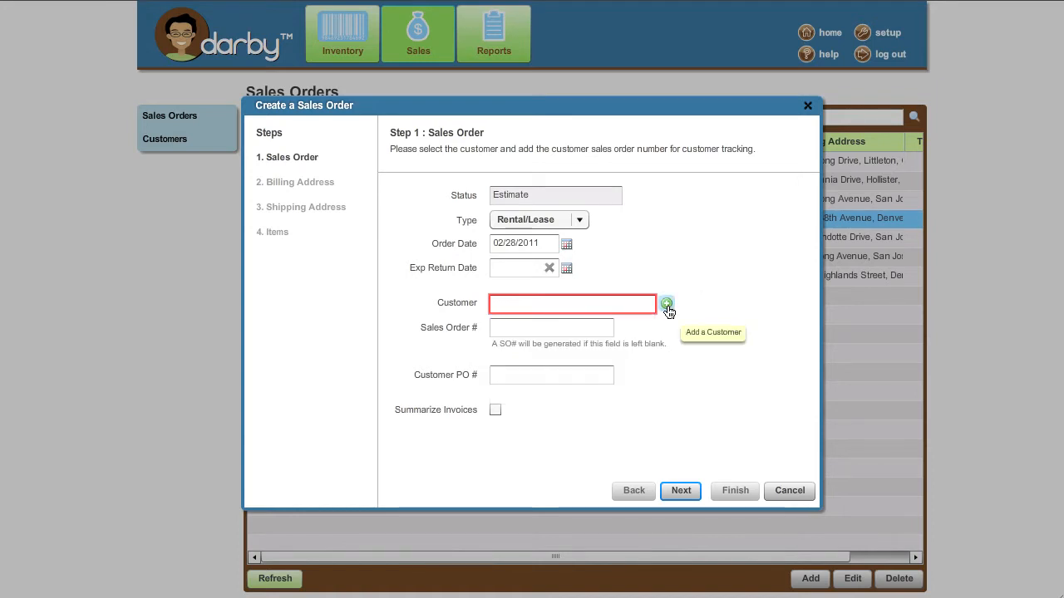
{"action": "left_click", "coordinate": [668, 305]}
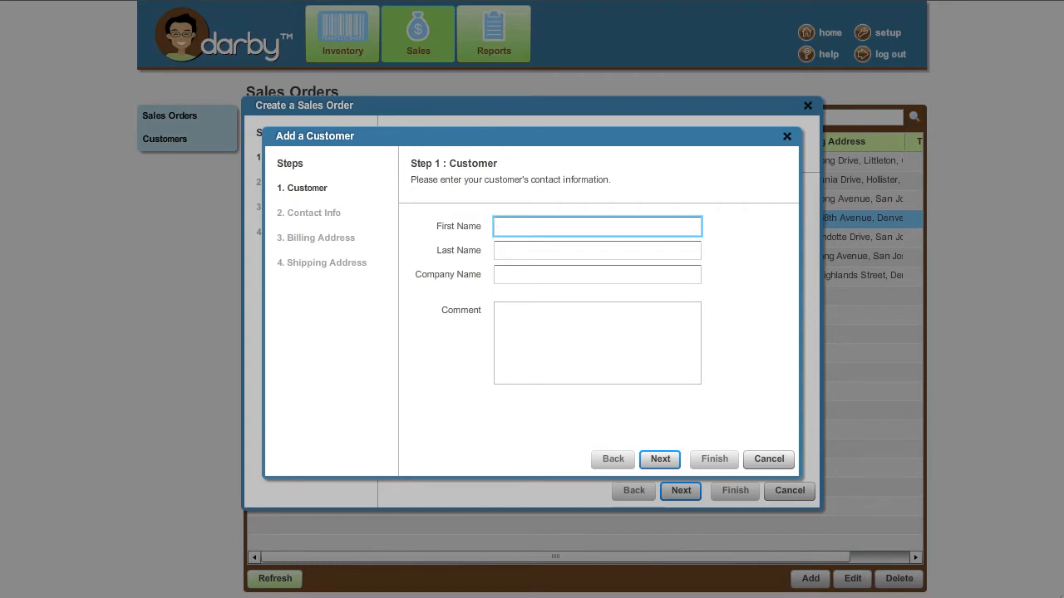
Enter the customer's first and last name and company 'Kentwood City Properties', then continue.
{"action": "key", "text": "Tab"}
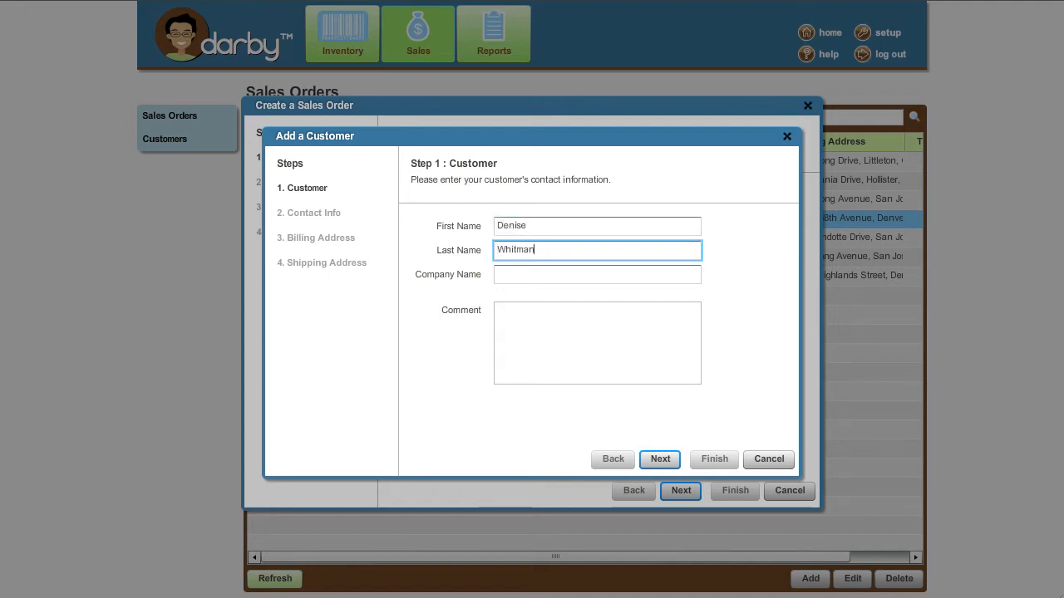
{"action": "key", "text": "Tab"}
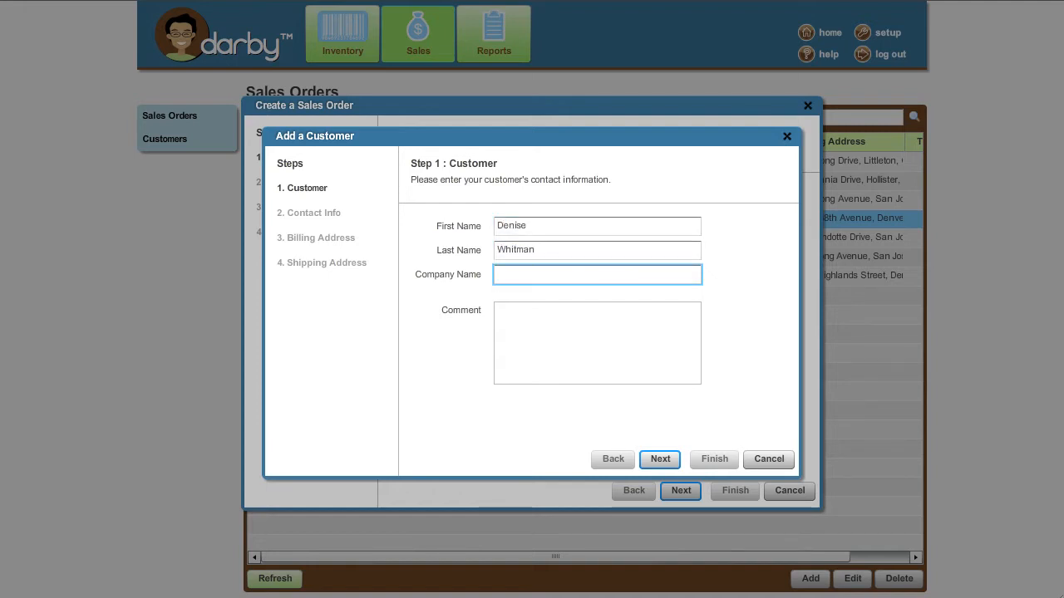
{"action": "type", "text": "Kento"}
{"action": "key", "text": "BackSpace"}
{"action": "type", "text": "wood City "}
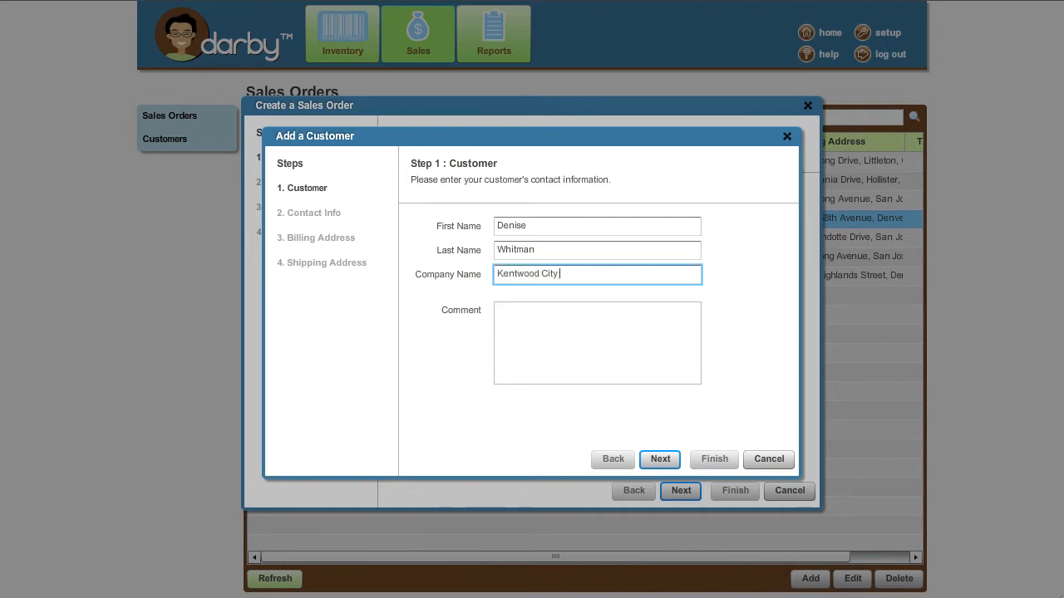
{"action": "type", "text": "Properties"}
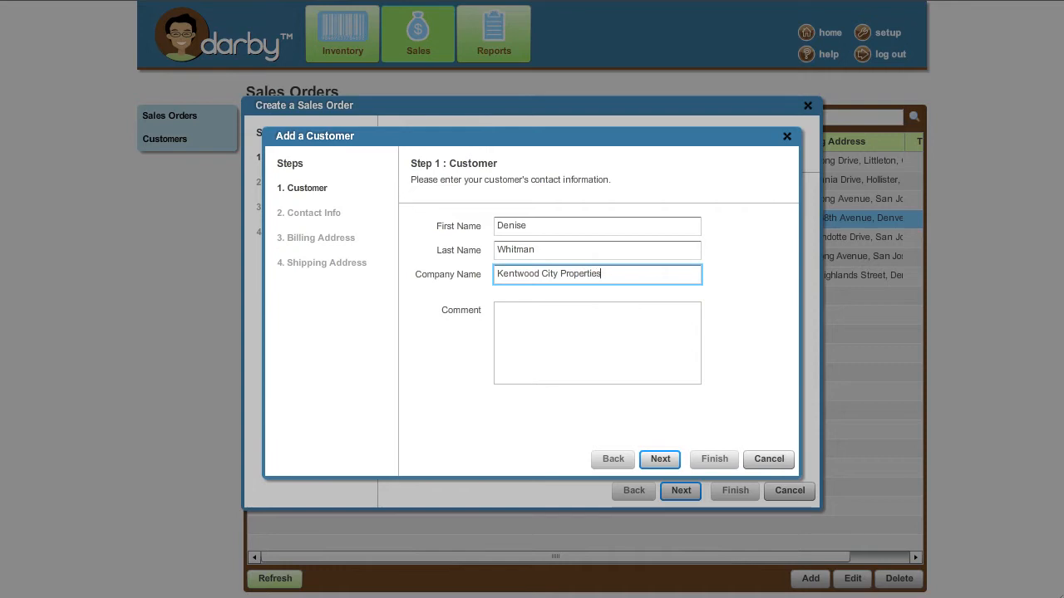
{"action": "key", "text": "Tab"}
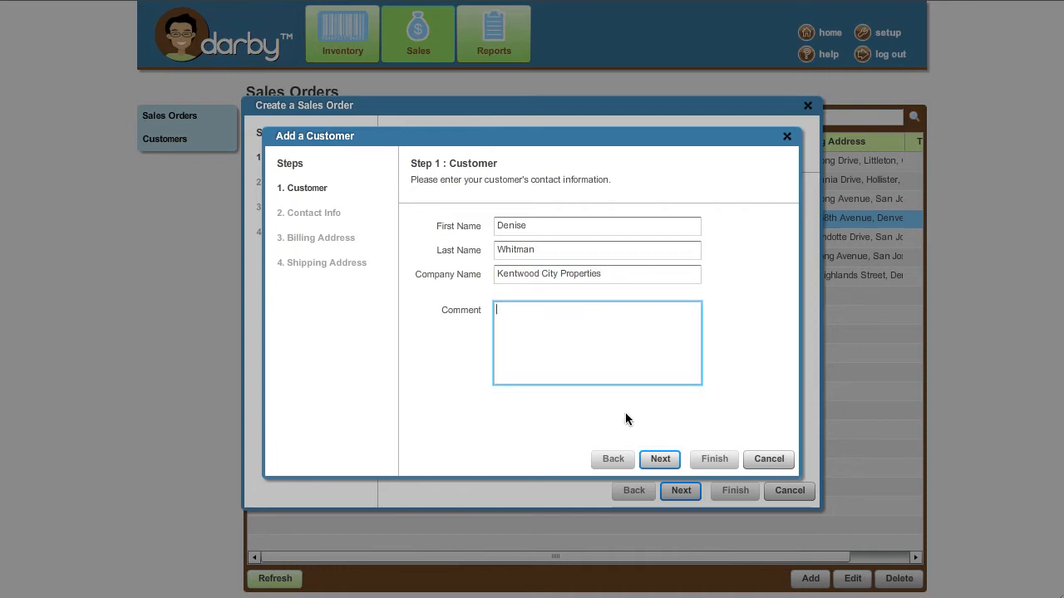
{"action": "left_click", "coordinate": [668, 460]}
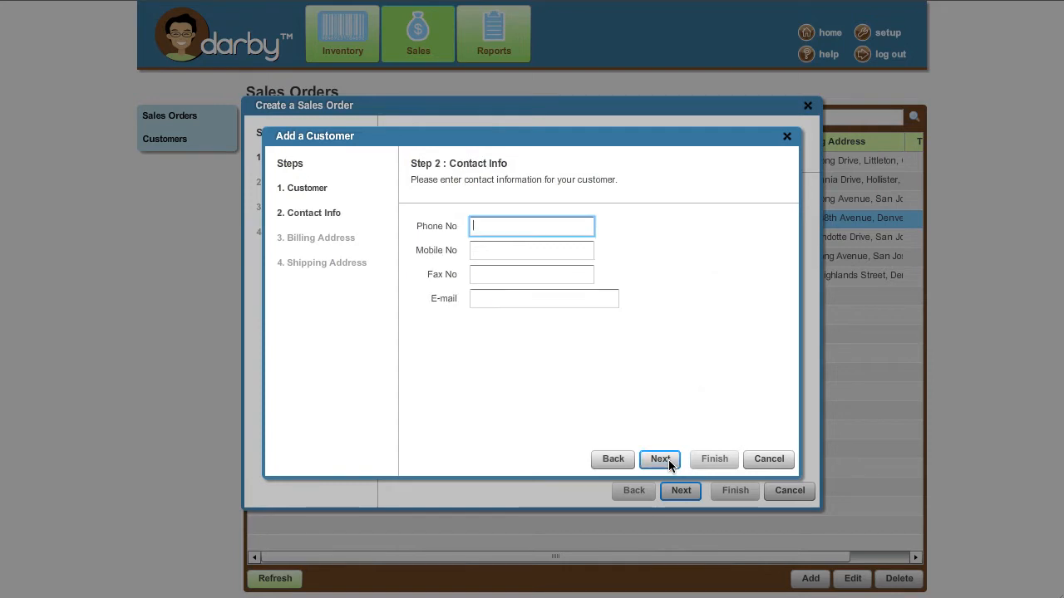
Fill in the customer's mobile number and e-mail address, then continue to Billing Address.
{"action": "key", "text": "Tab"}
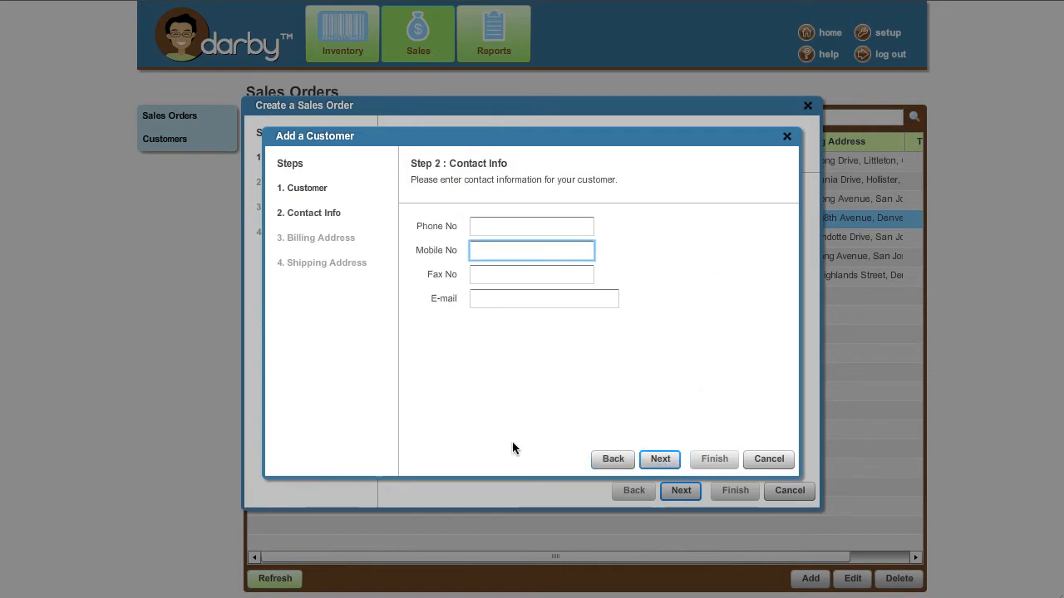
{"action": "type", "text": "303-555-1212"}
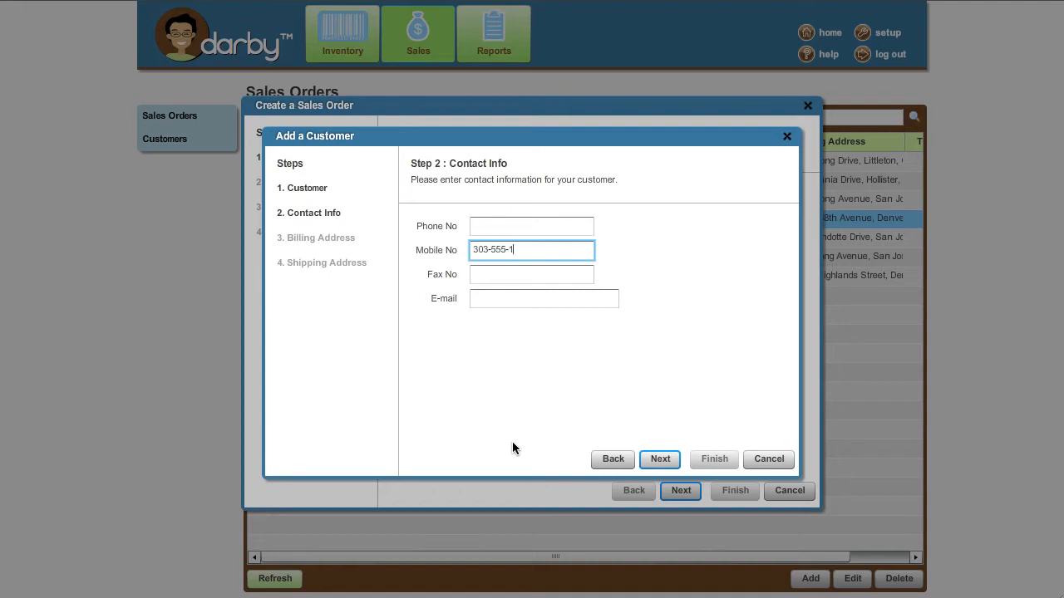
{"action": "key", "text": "Tab"}
{"action": "key", "text": "Tab"}
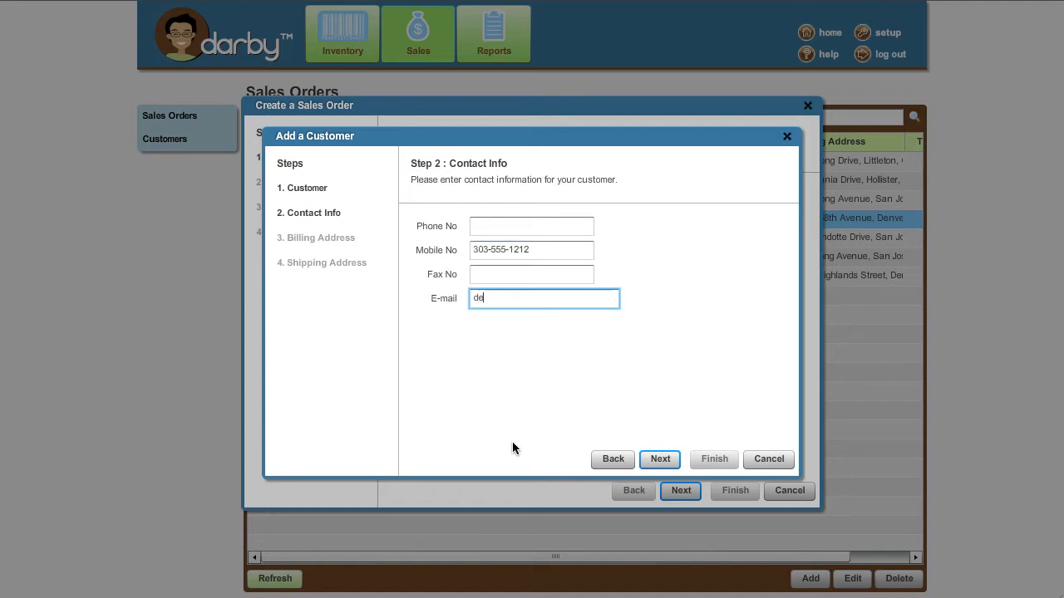
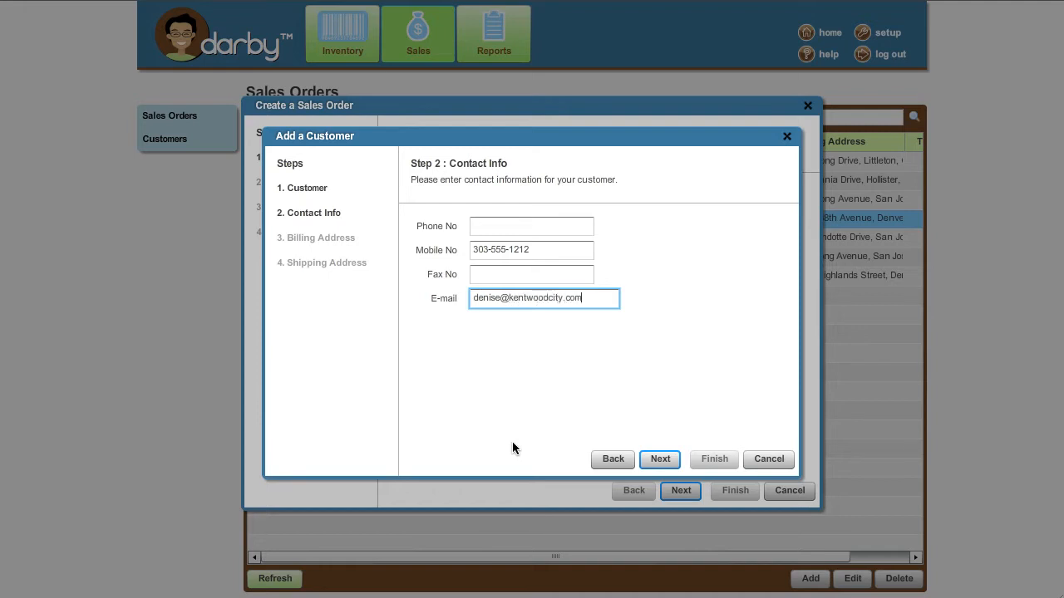
{"action": "left_click", "coordinate": [649, 458]}
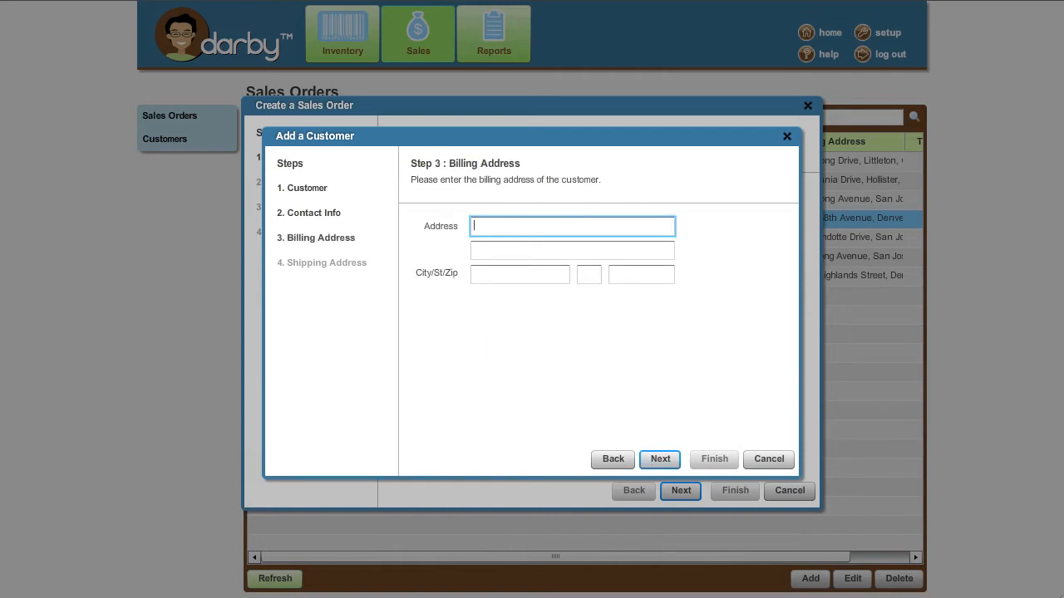
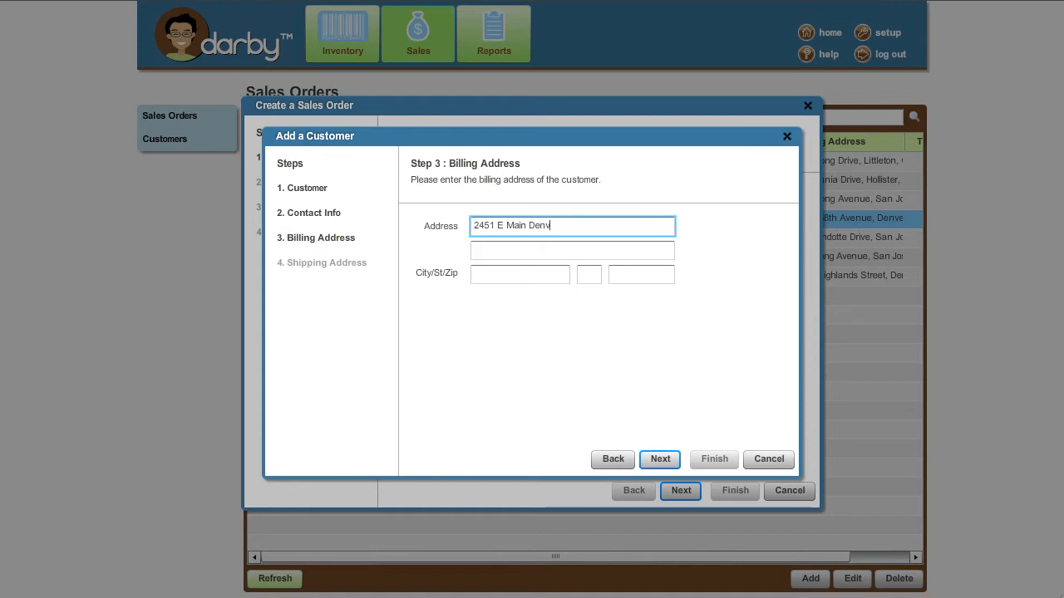
Enter the customer's billing street, city, state and zip code.
{"action": "key", "text": "Tab"}
{"action": "key", "text": "Tab"}
{"action": "type", "text": "Denver"}
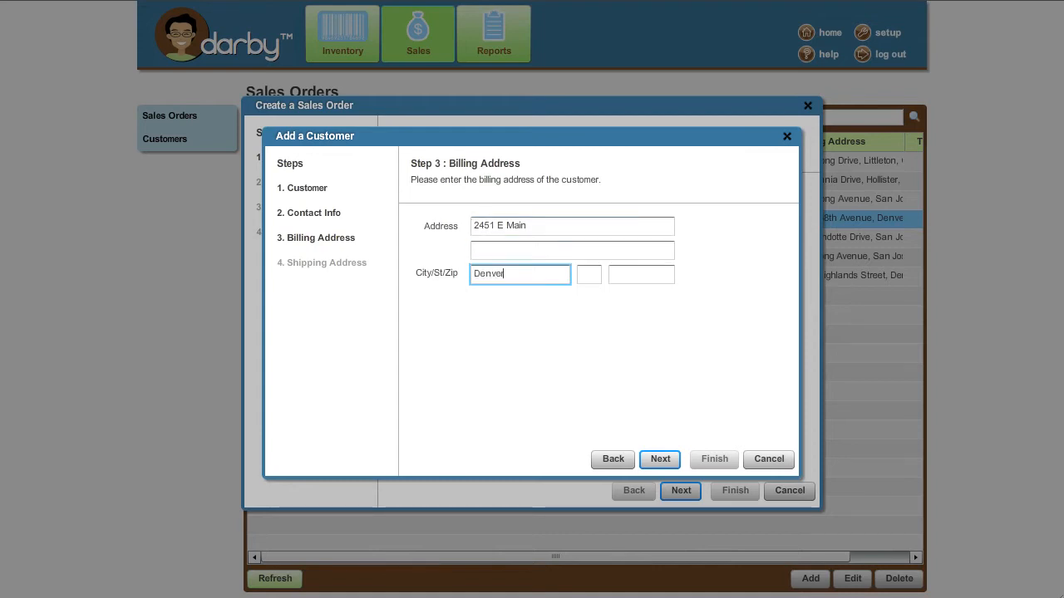
{"action": "key", "text": "Tab"}
{"action": "type", "text": "CO"}
{"action": "key", "text": "Tab"}
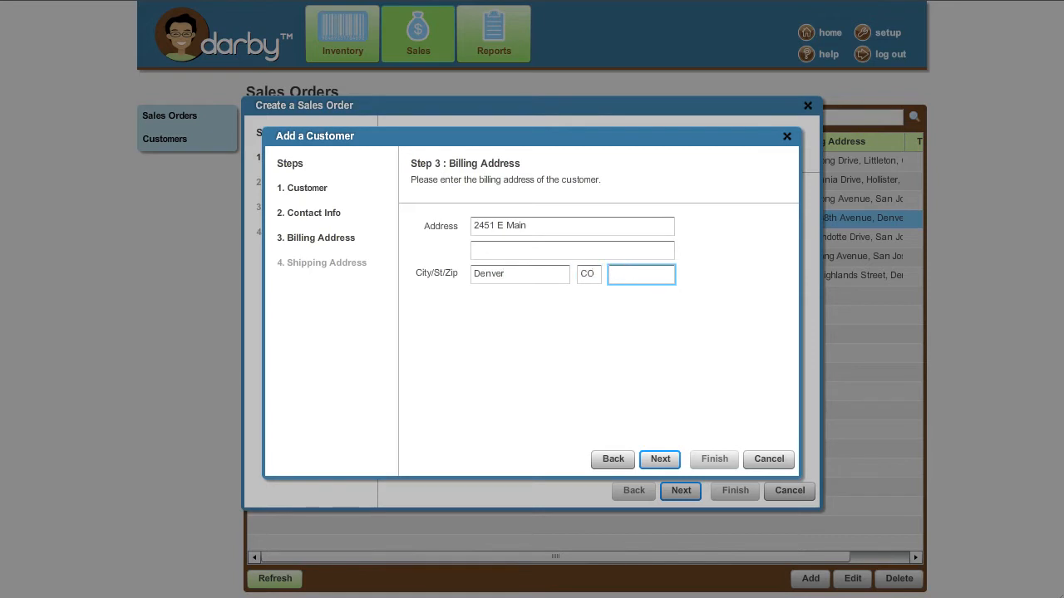
{"action": "type", "text": "80219"}
{"action": "left_click", "coordinate": [648, 455]}
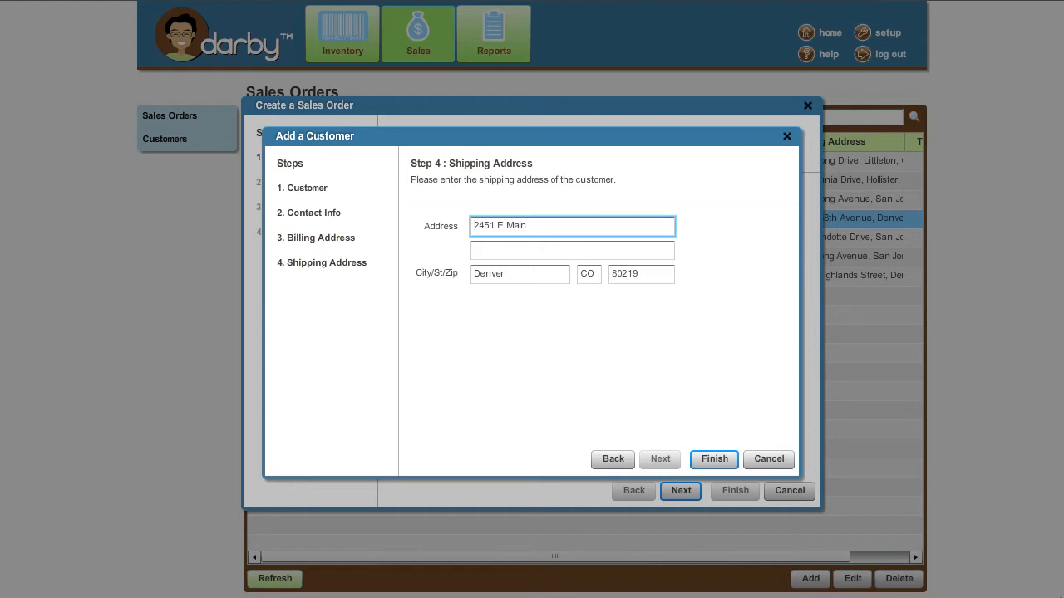
Replace the shipping street and zip with different values and save the new customer.
{"action": "key", "text": "ctrl+a"}
{"action": "key", "text": "Tab"}
{"action": "key", "text": "Tab"}
{"action": "key", "text": "Tab"}
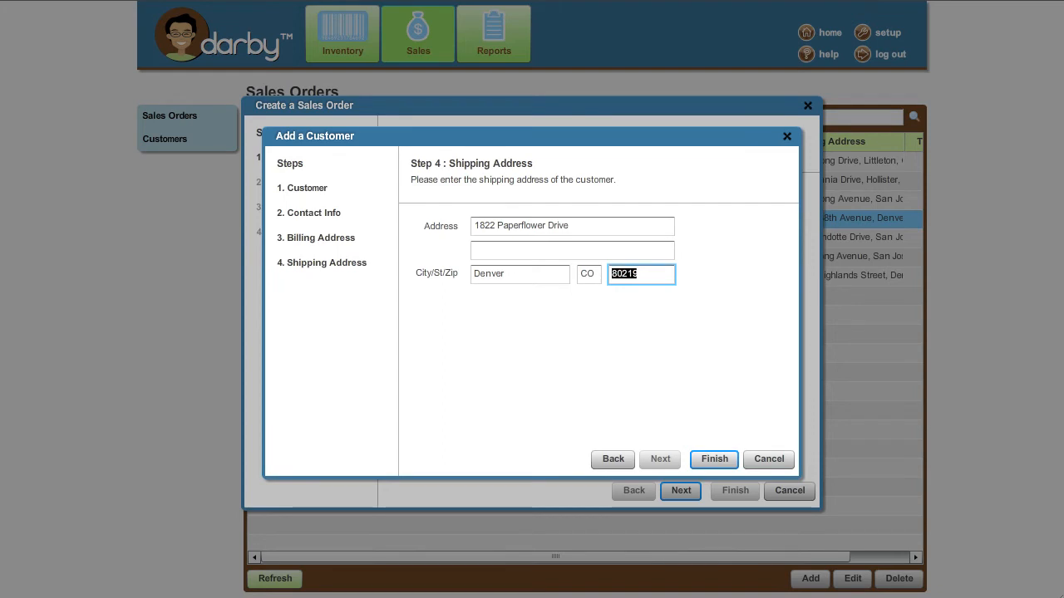
{"action": "type", "text": "80222"}
{"action": "left_click", "coordinate": [707, 459]}
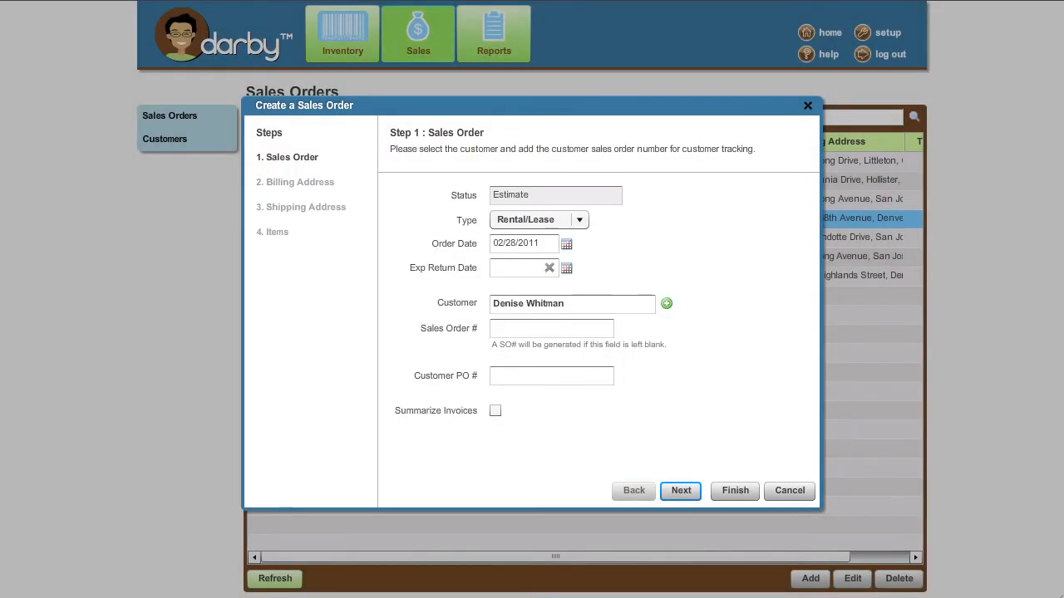
Leave Sales Order # and Customer PO # blank and advance to Billing Address.
{"action": "left_click", "coordinate": [565, 327]}
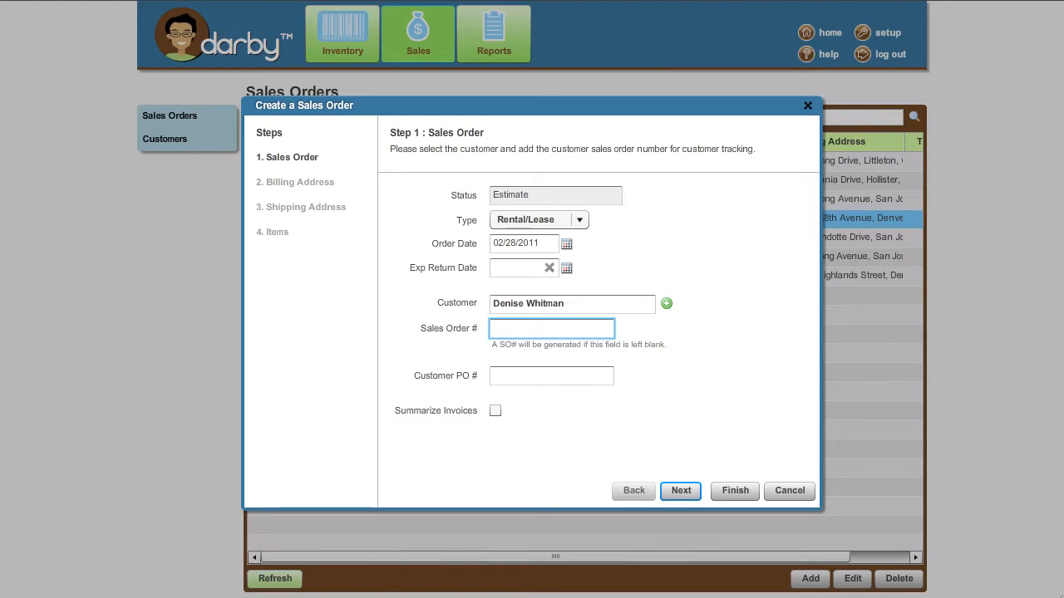
{"action": "left_click", "coordinate": [551, 376]}
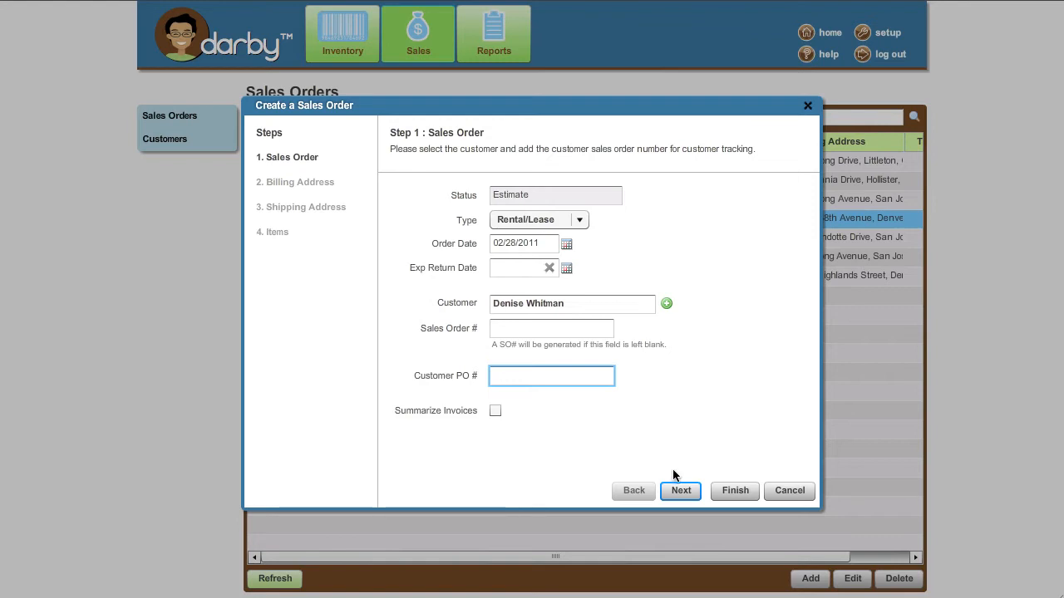
{"action": "left_click", "coordinate": [676, 491]}
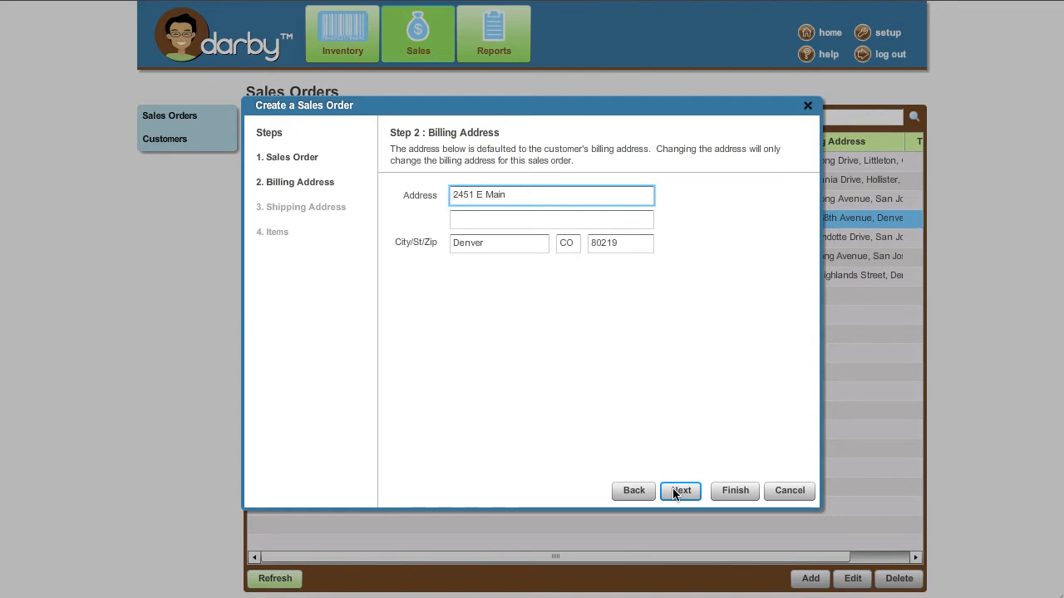
Accept the address and items steps, finish the order, and open SO# 10.
{"action": "left_click", "coordinate": [676, 492]}
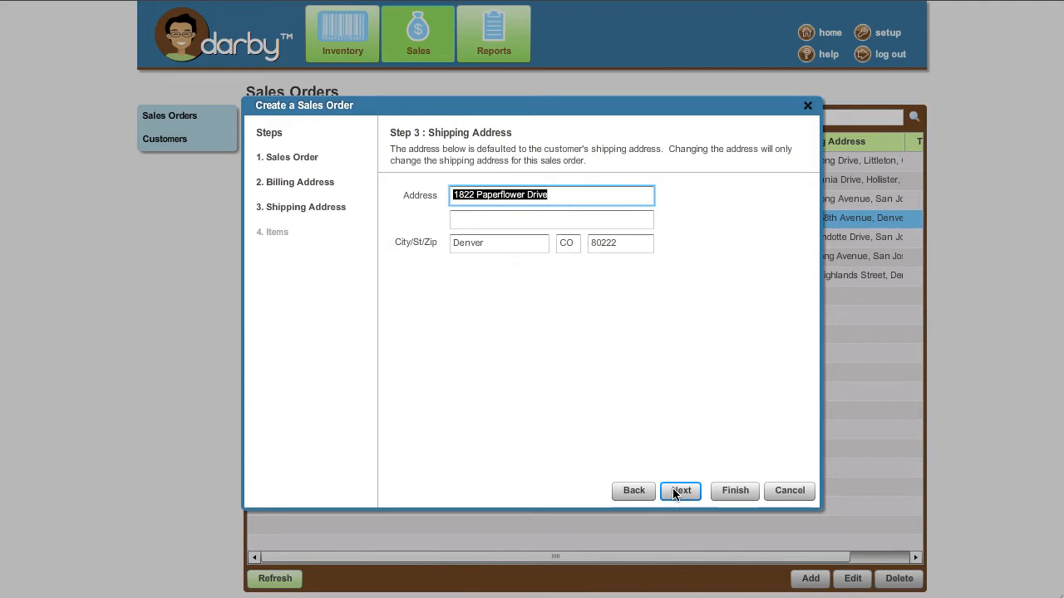
{"action": "left_click", "coordinate": [676, 491]}
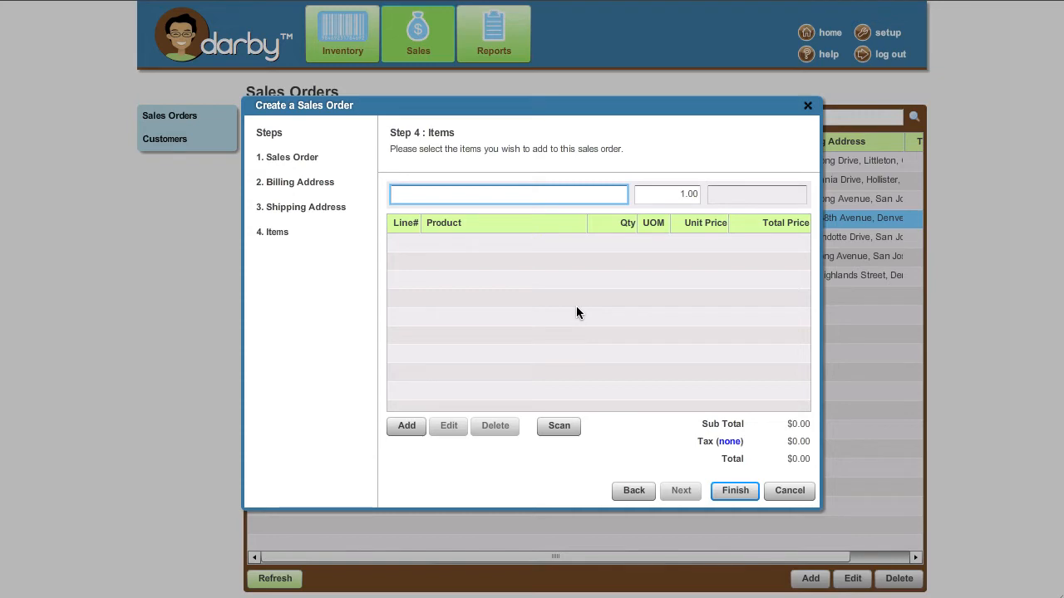
{"action": "left_click", "coordinate": [733, 497]}
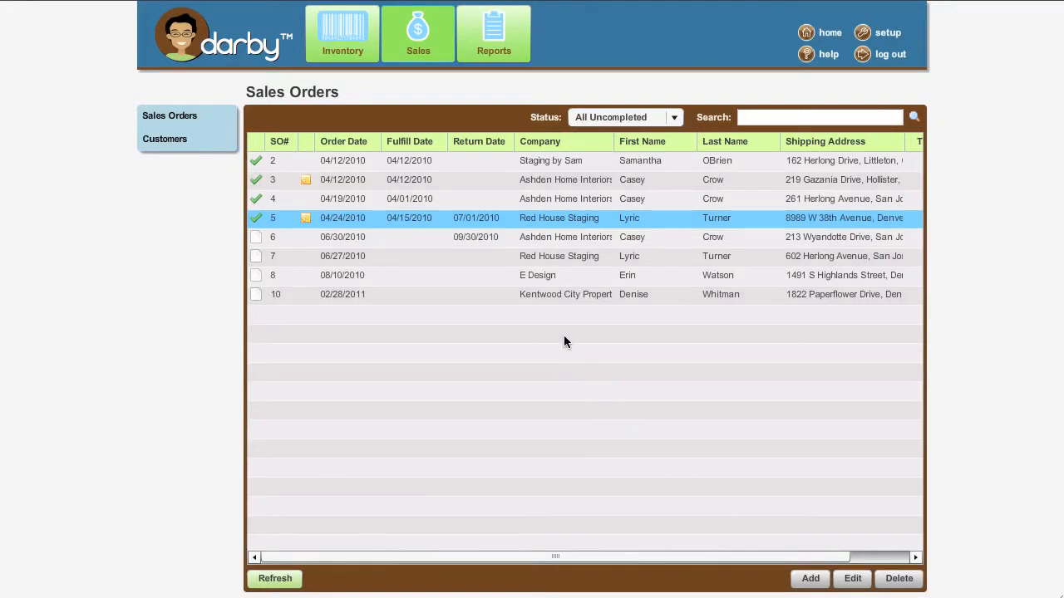
{"action": "double_click", "coordinate": [547, 294]}
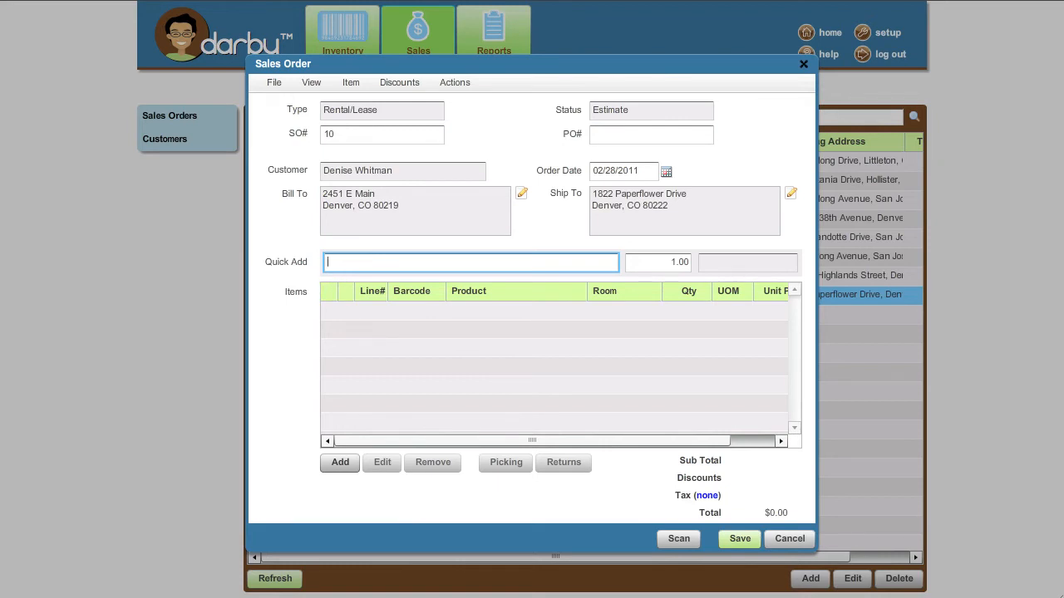
Quick-add Madison Sofa and Nalia Sofa as the first two item lines.
{"action": "type", "text": "madison"}
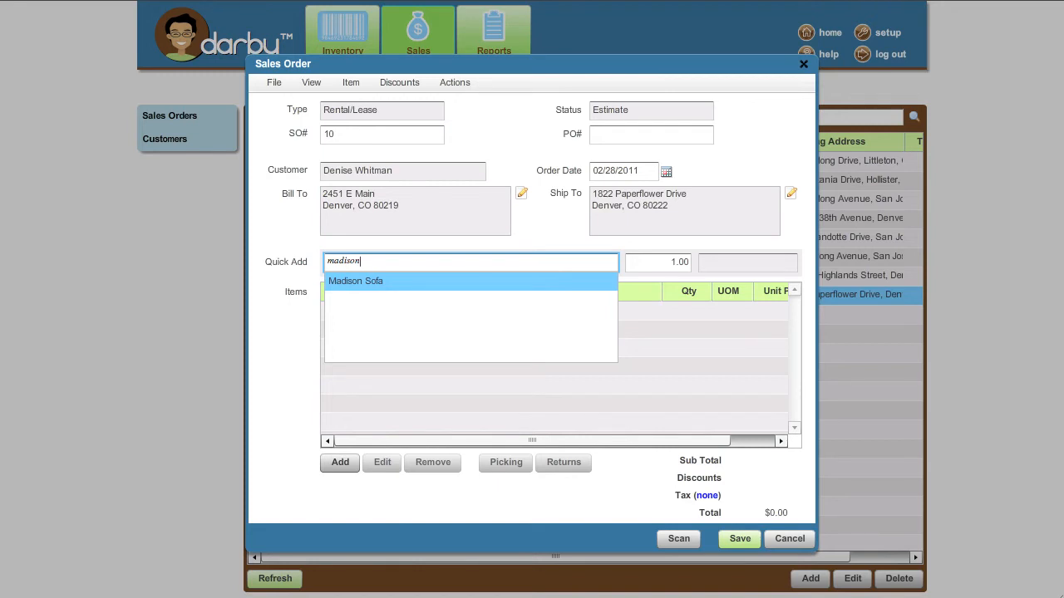
{"action": "left_click", "coordinate": [344, 281]}
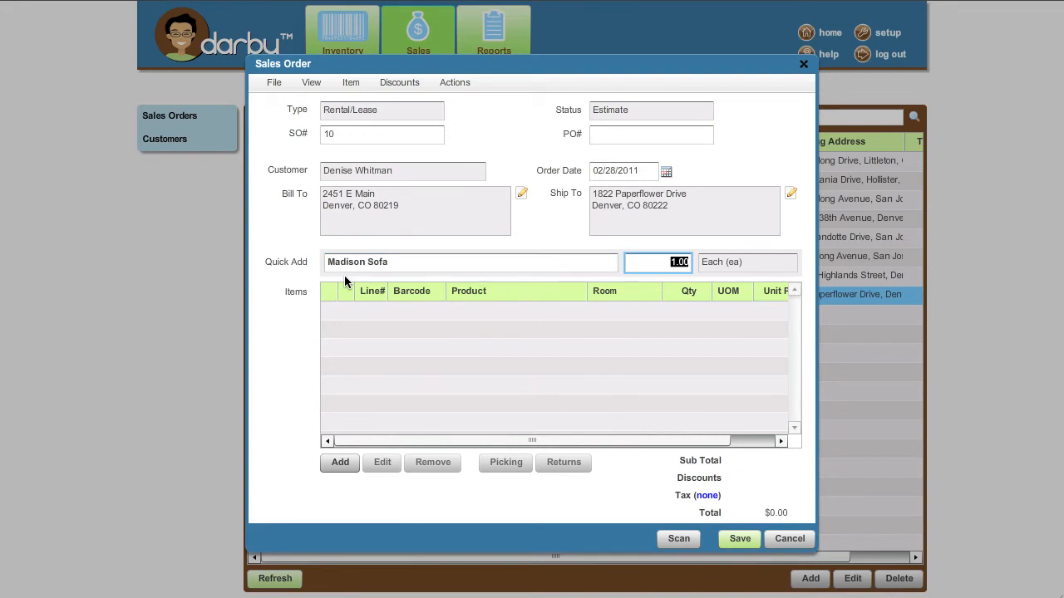
{"action": "key", "text": "Return"}
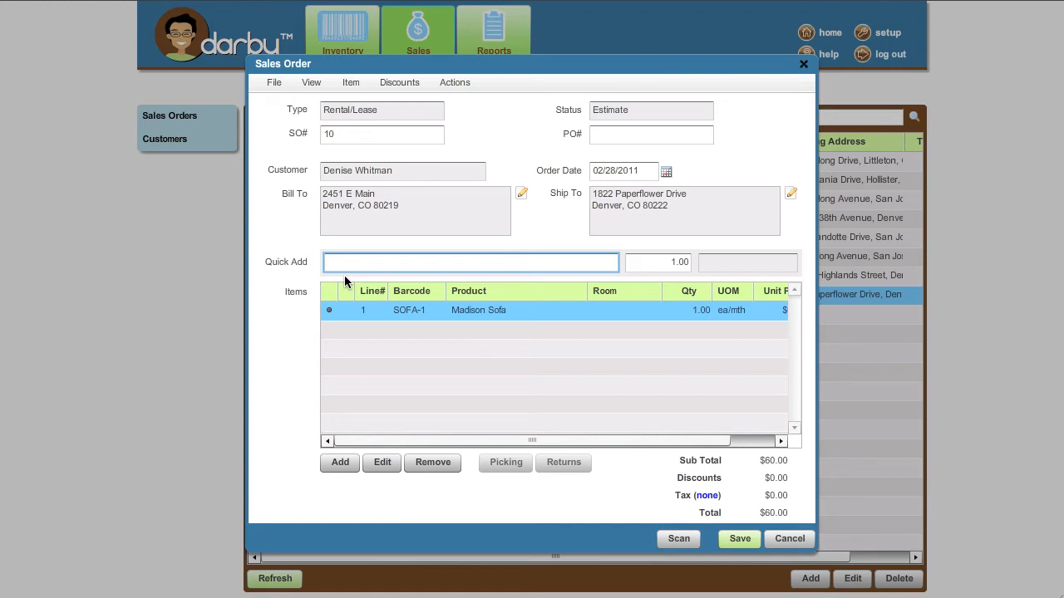
{"action": "type", "text": "brown s"}
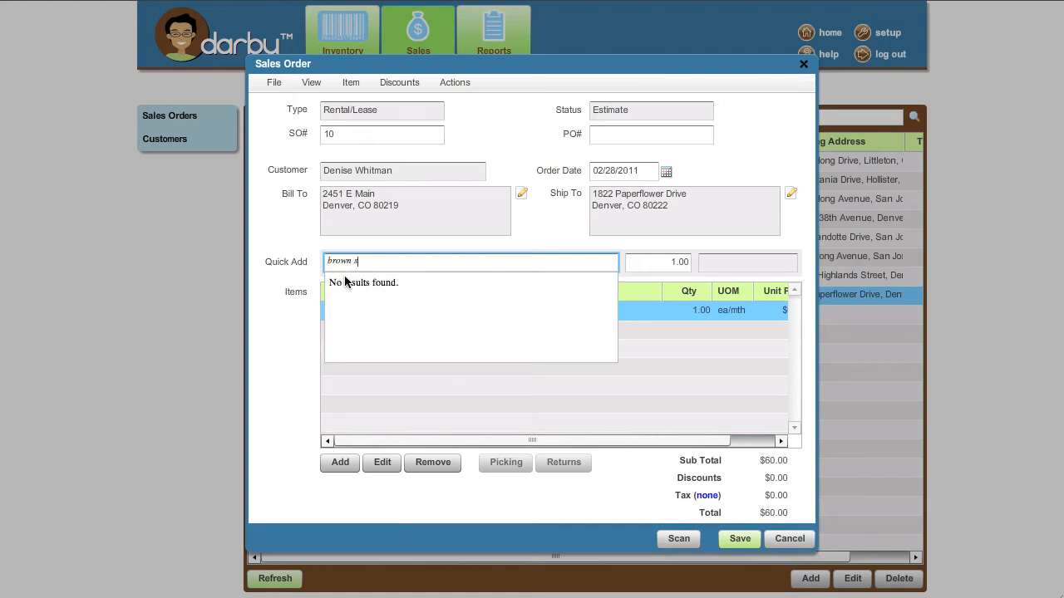
{"action": "type", "text": "ofa"}
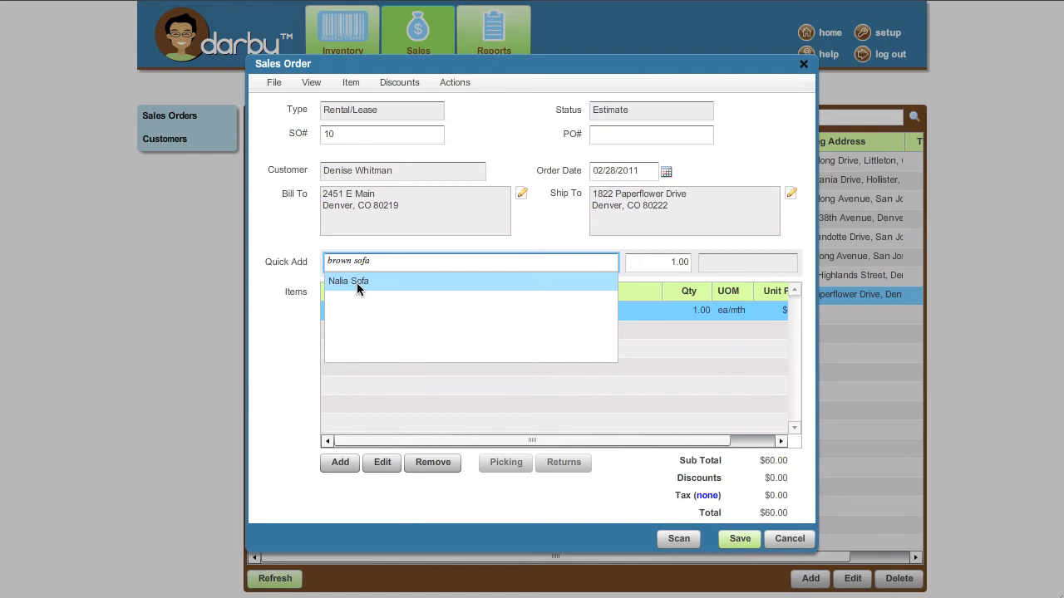
{"action": "left_click", "coordinate": [357, 283]}
{"action": "key", "text": "Return"}
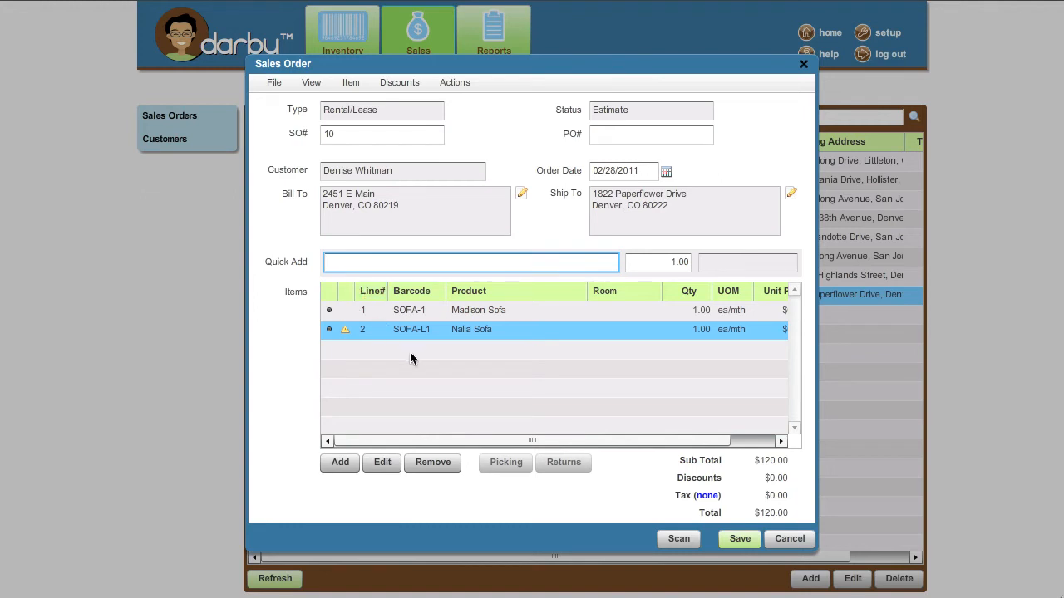
Add Caylee Sofa Table as line 3 with its Room set to Living Room.
{"action": "left_click", "coordinate": [341, 463]}
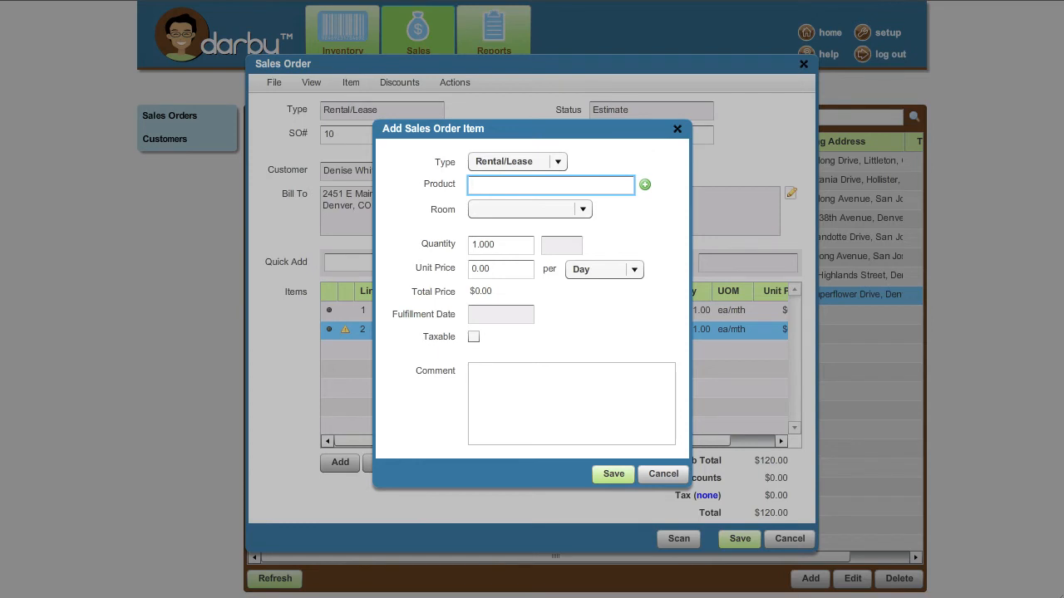
{"action": "type", "text": "caylee"}
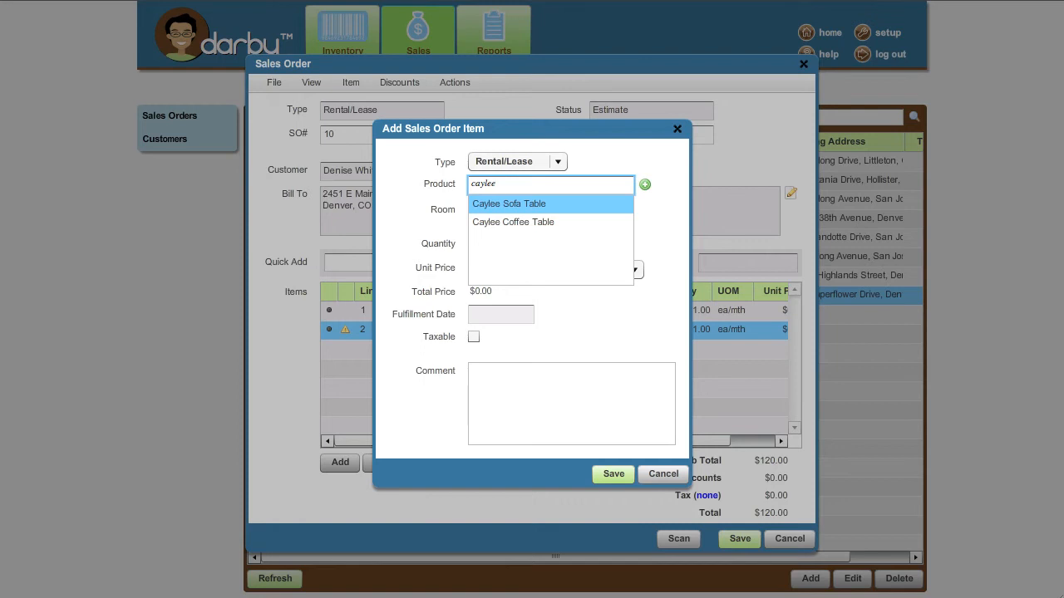
{"action": "key", "text": "Return"}
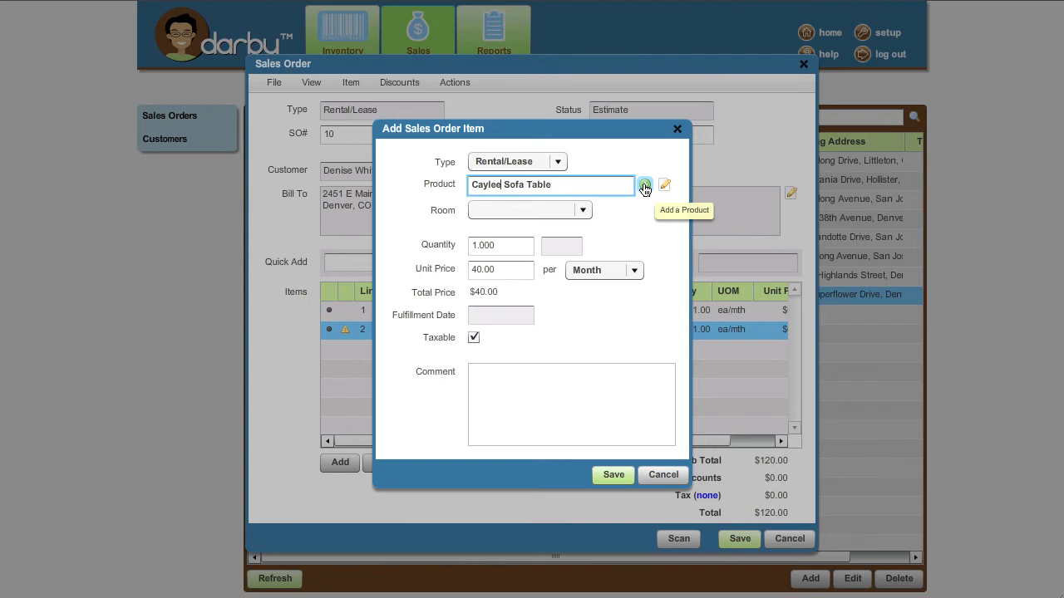
{"action": "left_click", "coordinate": [645, 186]}
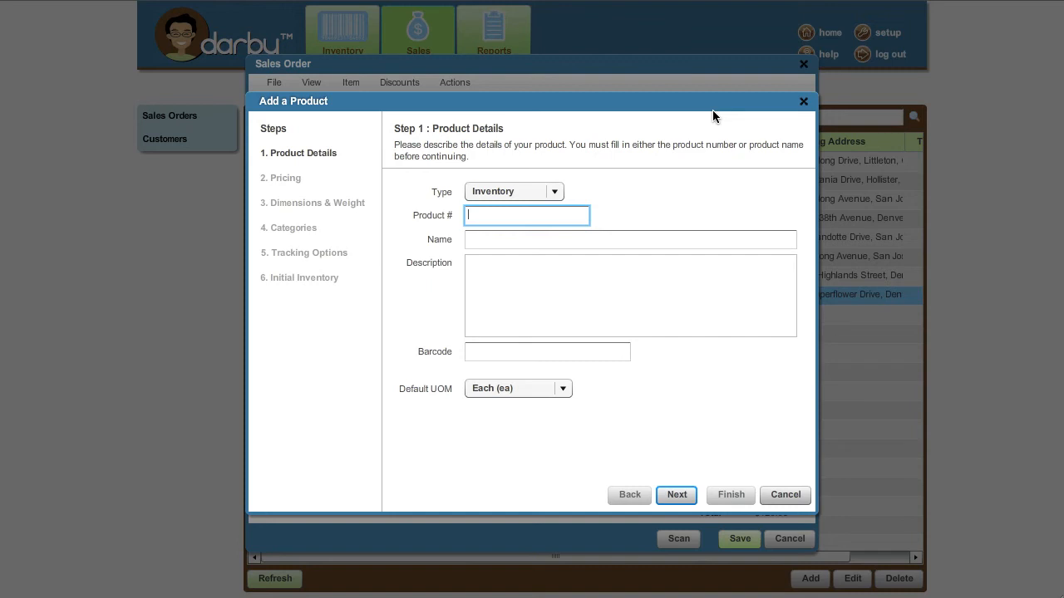
{"action": "left_click", "coordinate": [803, 102]}
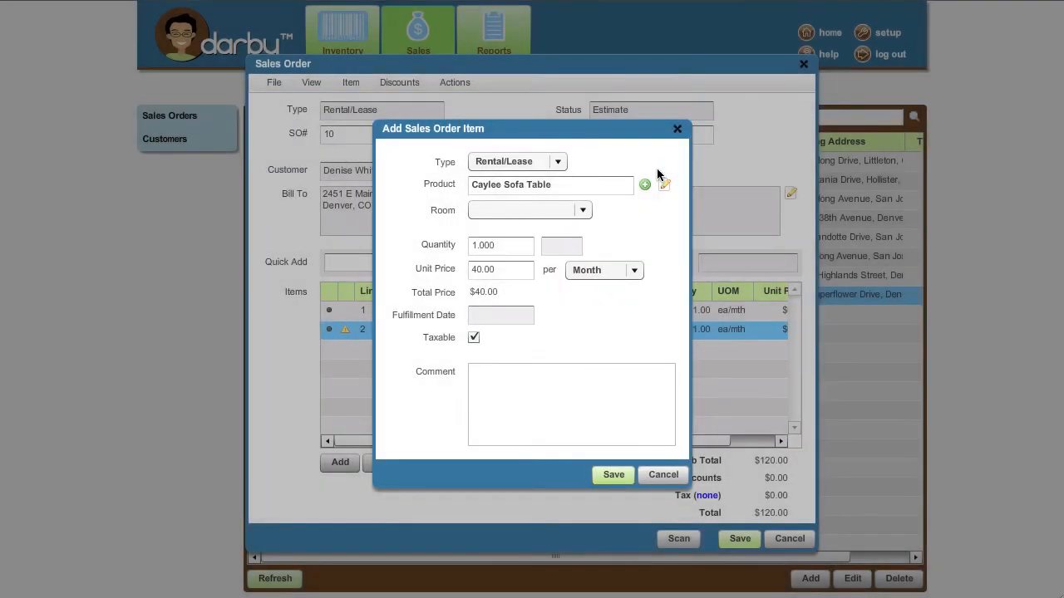
{"action": "left_click", "coordinate": [582, 211]}
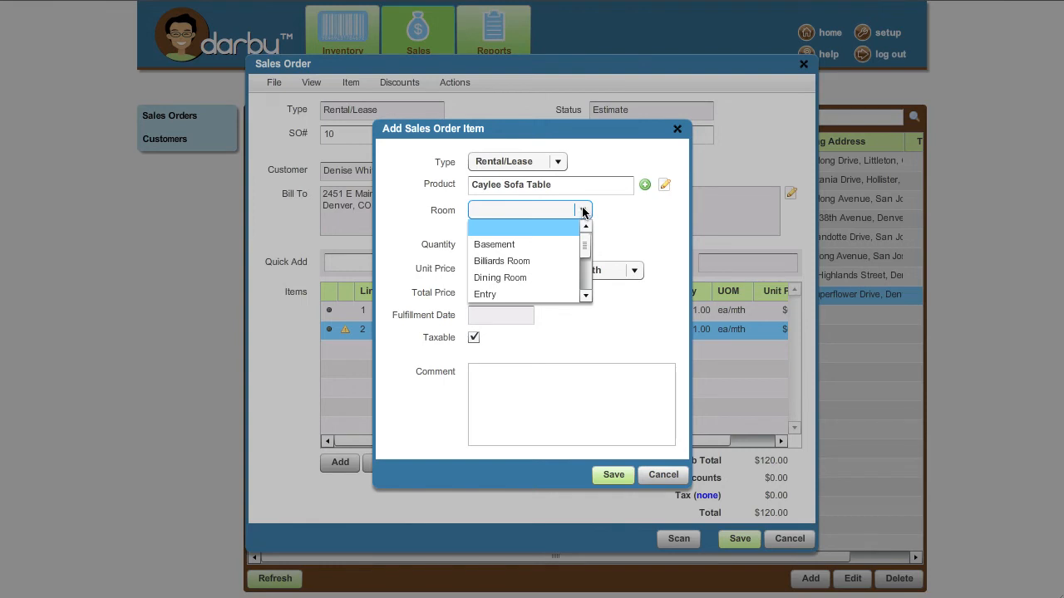
{"action": "left_click", "coordinate": [586, 297]}
{"action": "left_click", "coordinate": [585, 297]}
{"action": "left_click", "coordinate": [586, 297]}
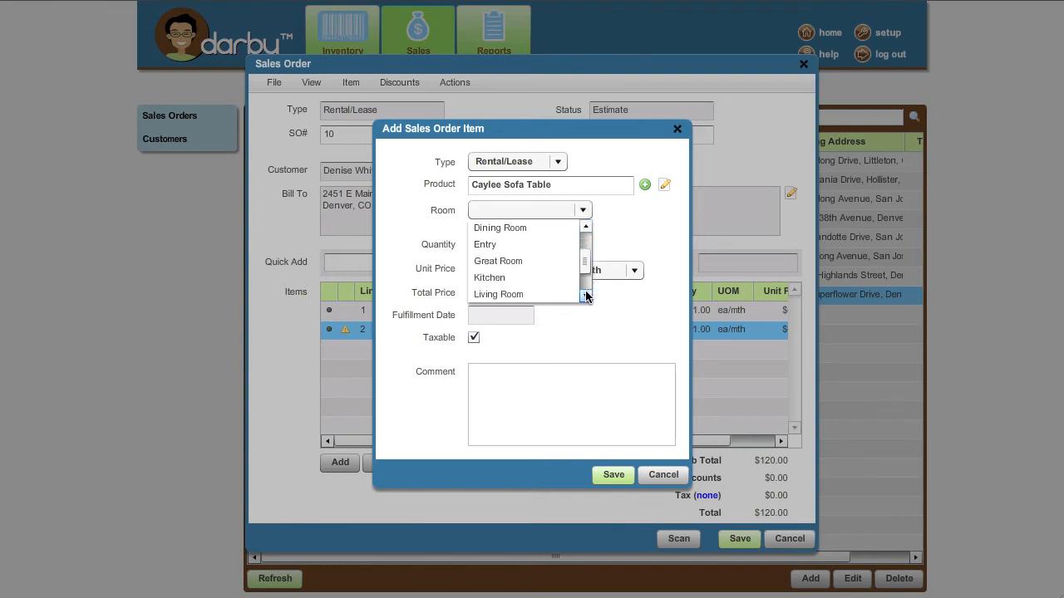
{"action": "left_click", "coordinate": [586, 296]}
{"action": "left_click", "coordinate": [586, 297]}
{"action": "left_click", "coordinate": [498, 261]}
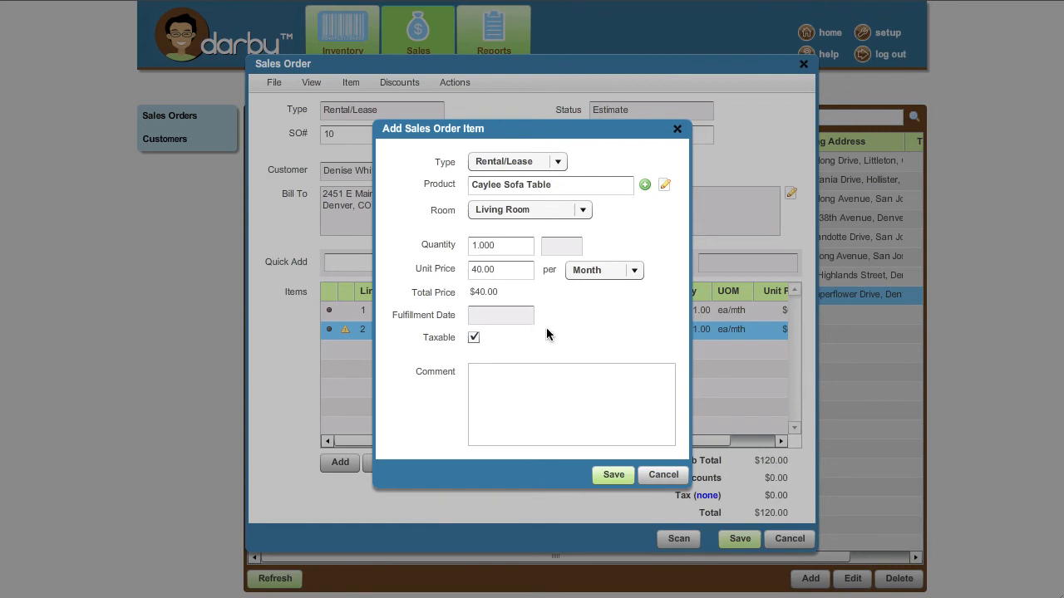
{"action": "left_click", "coordinate": [612, 475]}
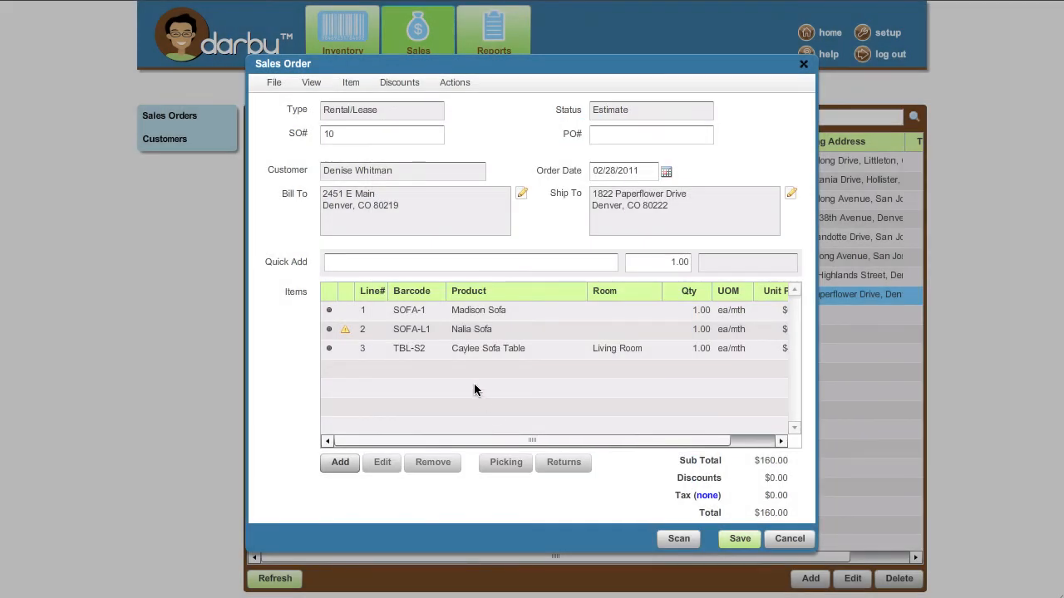
Save and close the sales order, then go to the Inventory Products page's search box.
{"action": "mouse_move", "coordinate": [485, 350]}
{"action": "left_click", "coordinate": [737, 540]}
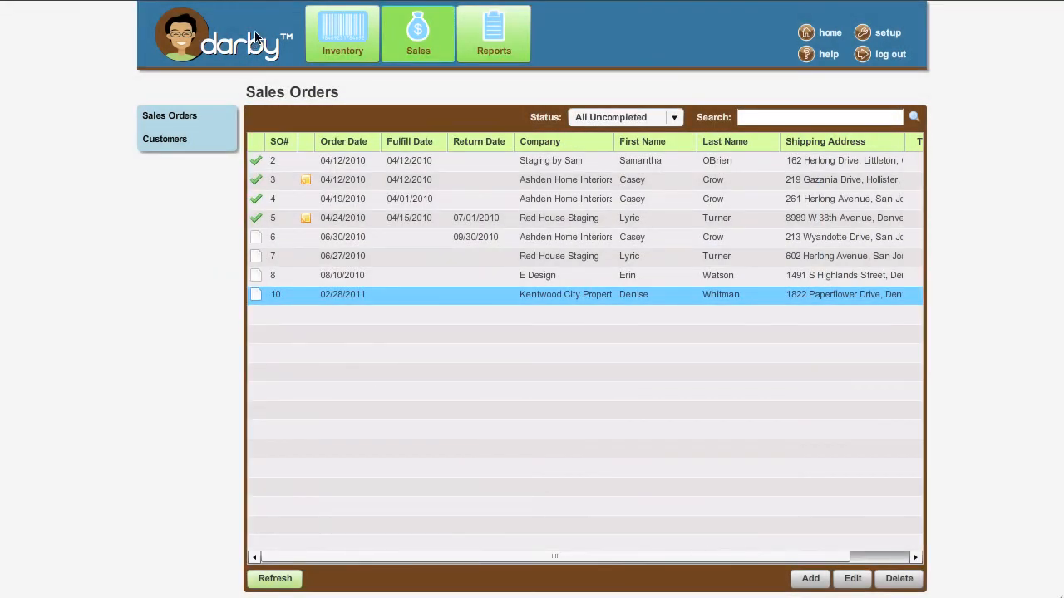
{"action": "left_click", "coordinate": [332, 39]}
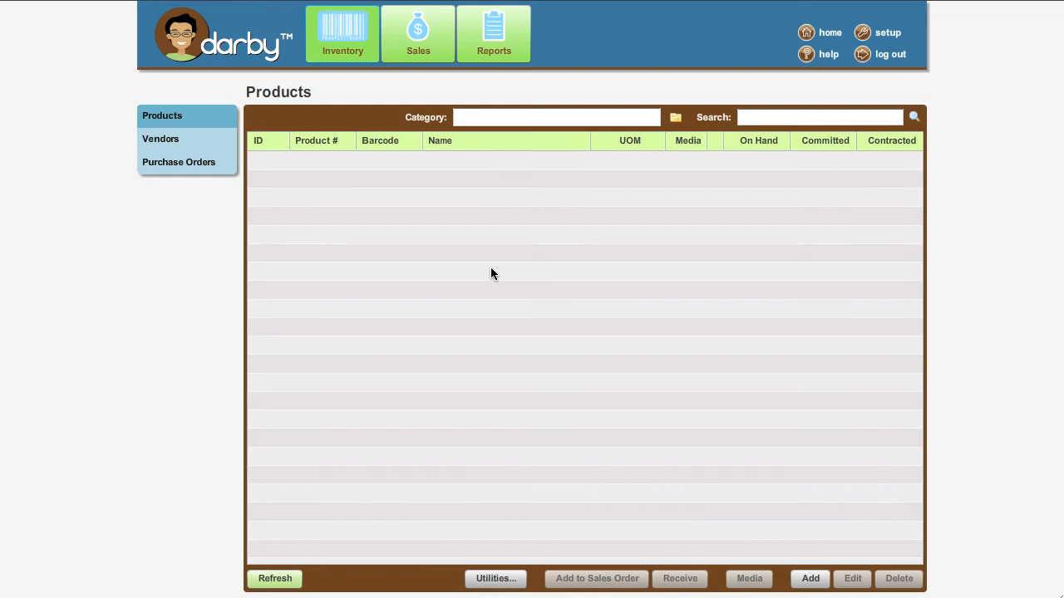
{"action": "left_click", "coordinate": [740, 117]}
Search products for 'art', compare the art images, and select Medium Art Blue Birds.
{"action": "type", "text": "ar"}
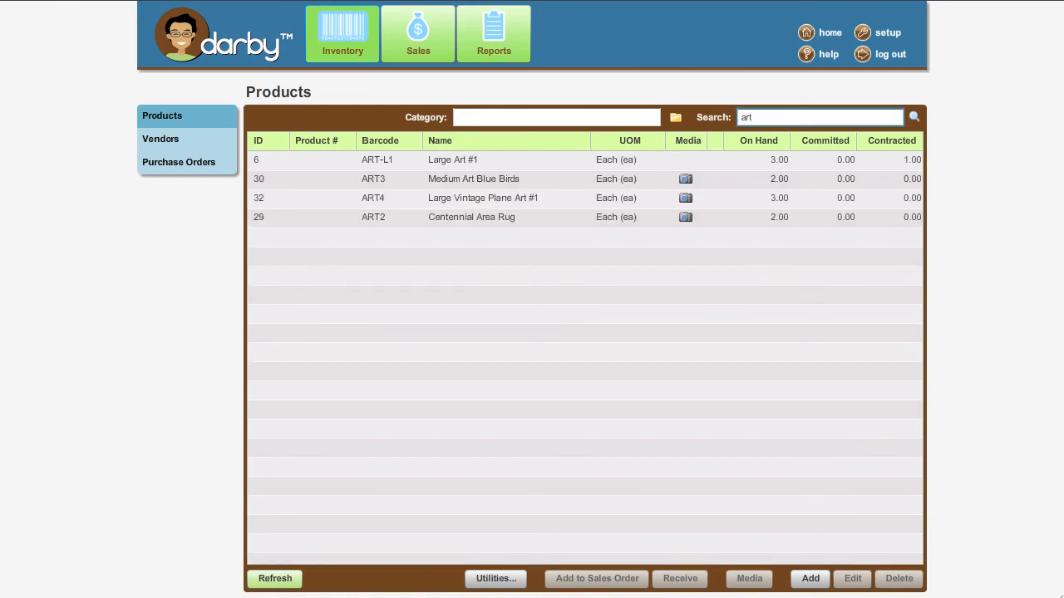
{"action": "type", "text": "t"}
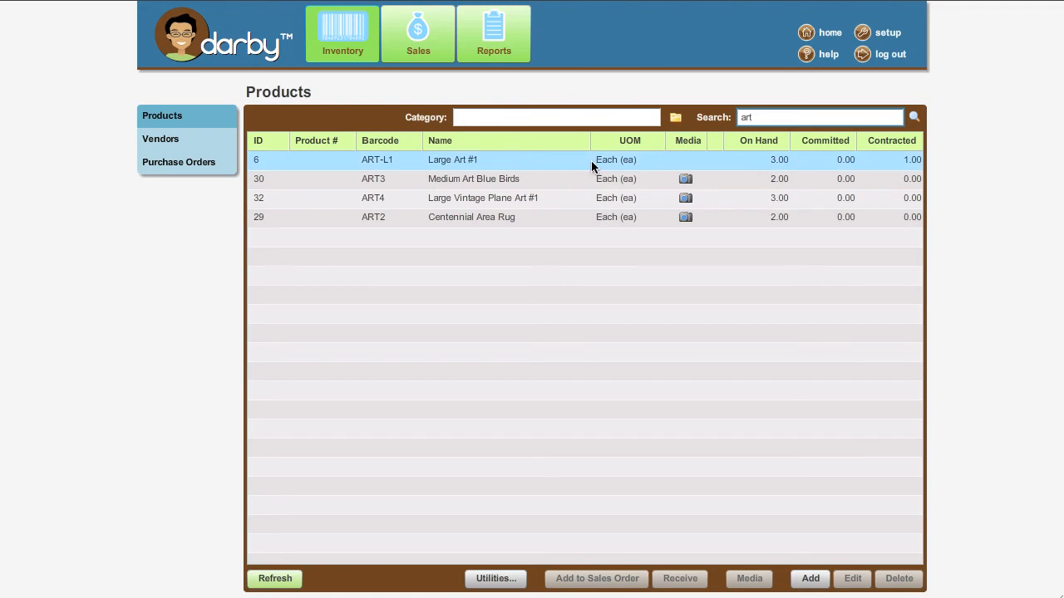
{"action": "key", "text": "BackSpace"}
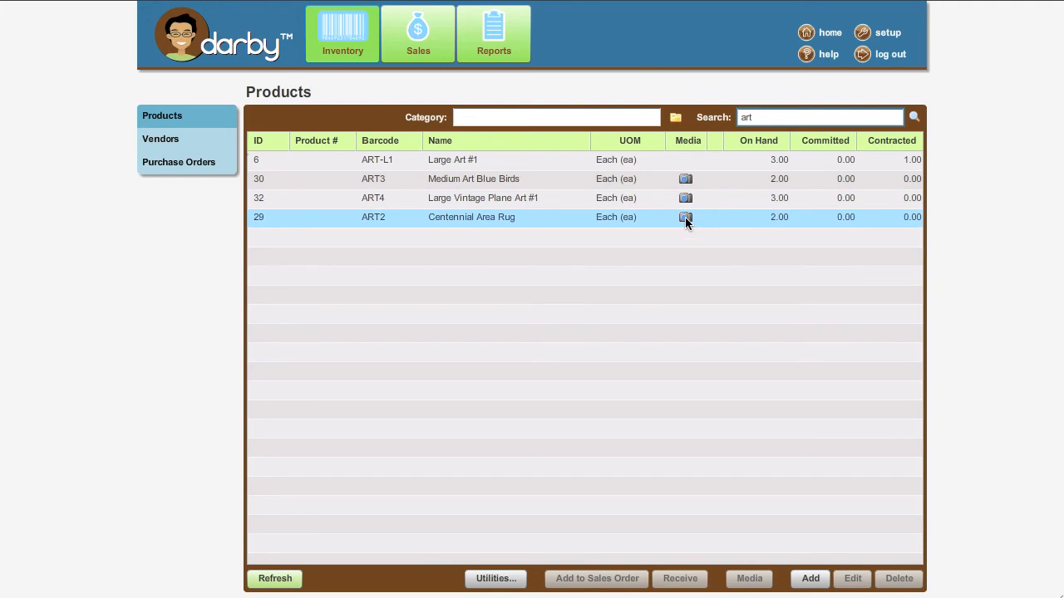
{"action": "mouse_move", "coordinate": [685, 199]}
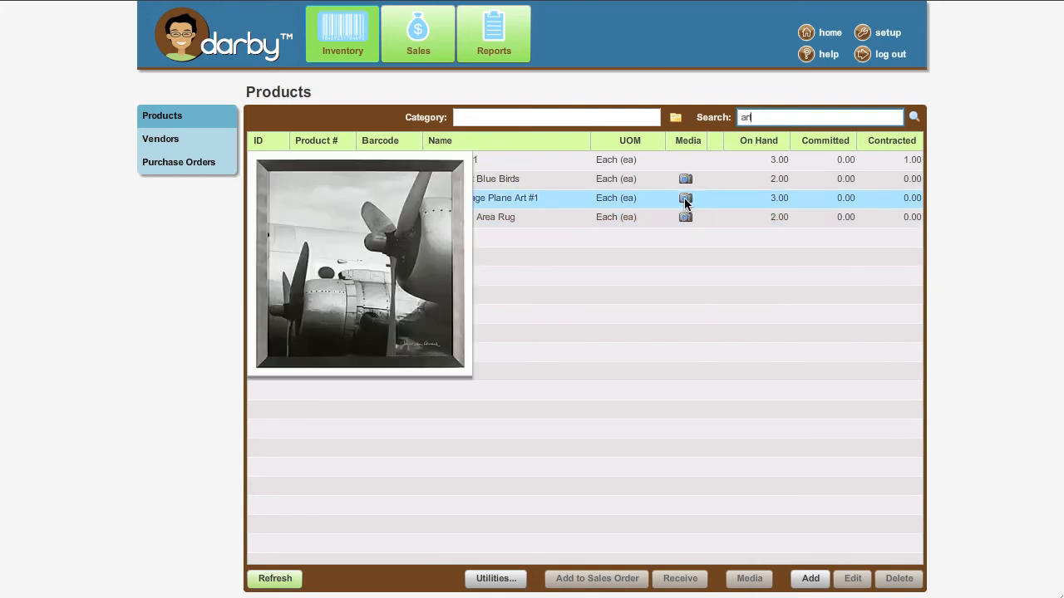
{"action": "mouse_move", "coordinate": [686, 181]}
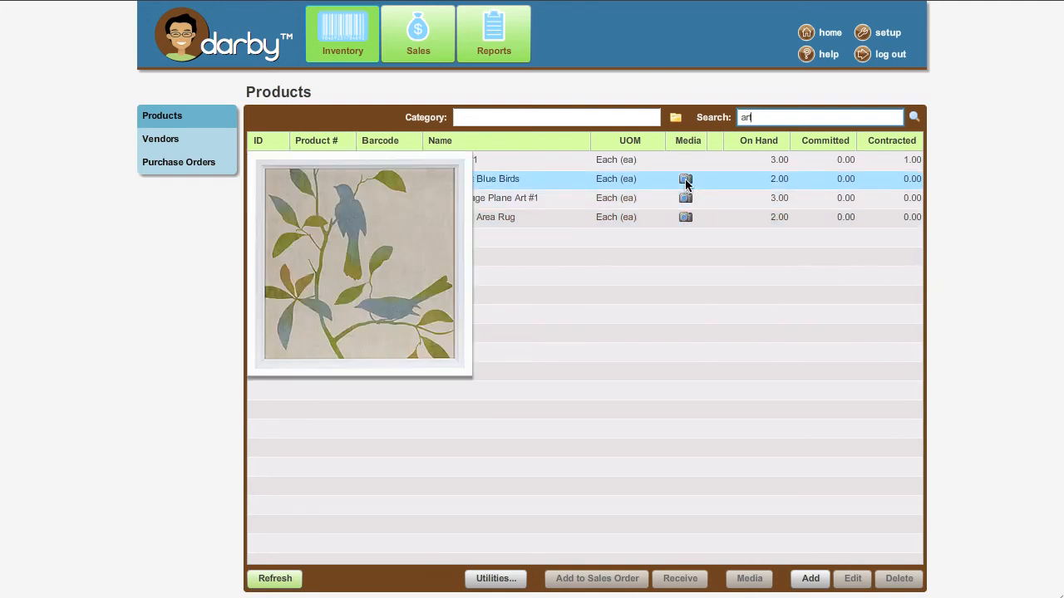
{"action": "left_click", "coordinate": [472, 181]}
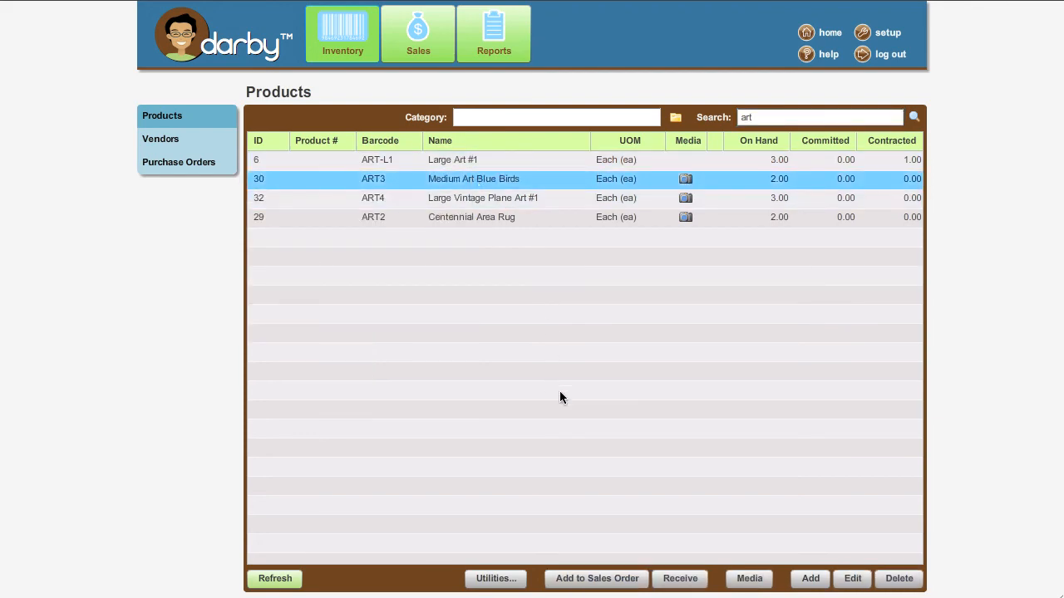
Add Medium Art Blue Birds to the customer's rental order, assigned to the Living Room.
{"action": "left_click", "coordinate": [588, 586]}
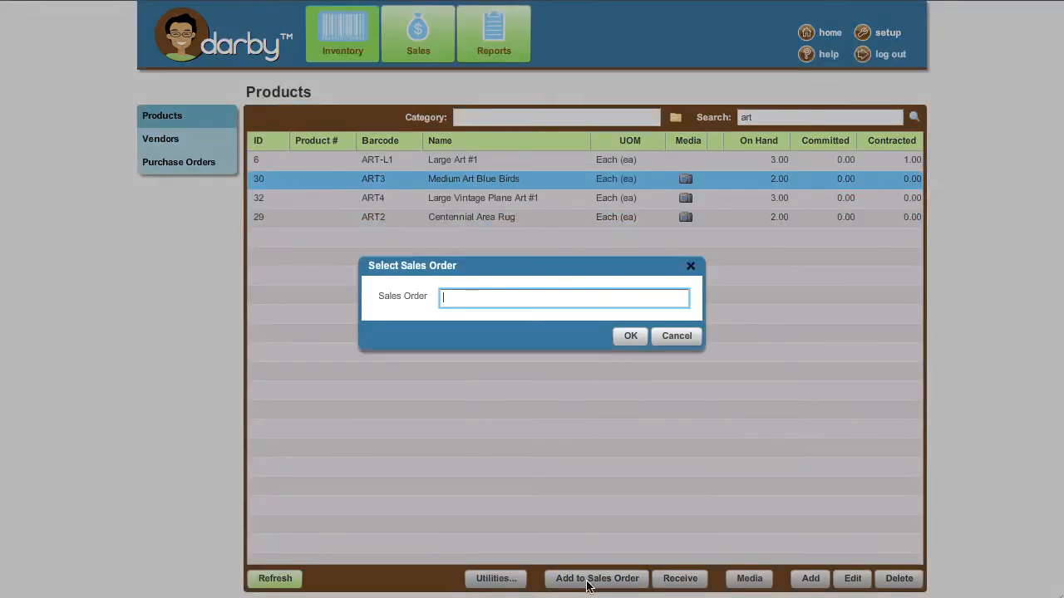
{"action": "type", "text": "denise"}
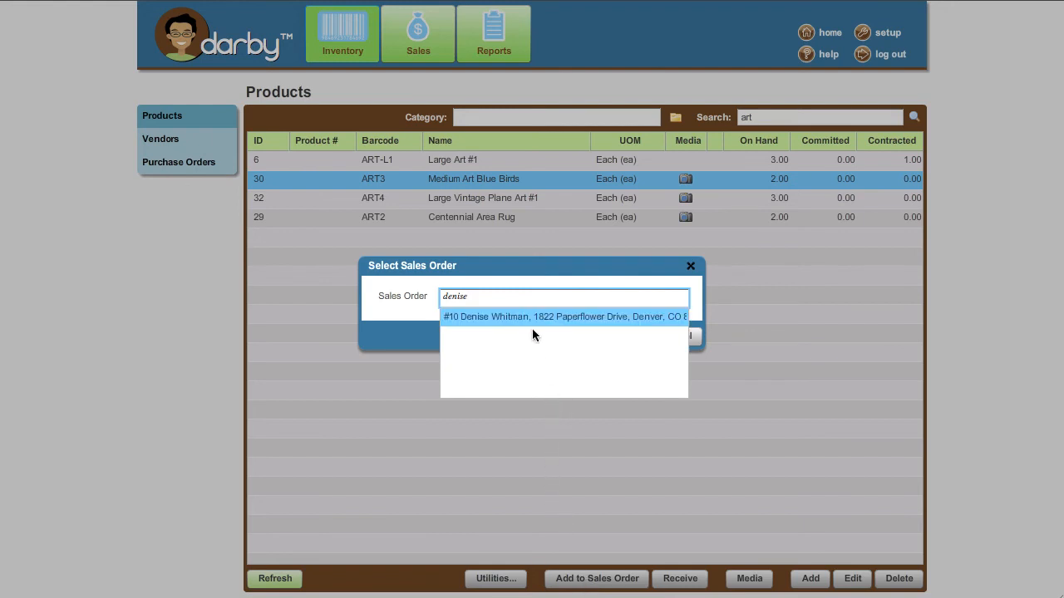
{"action": "left_click", "coordinate": [512, 317]}
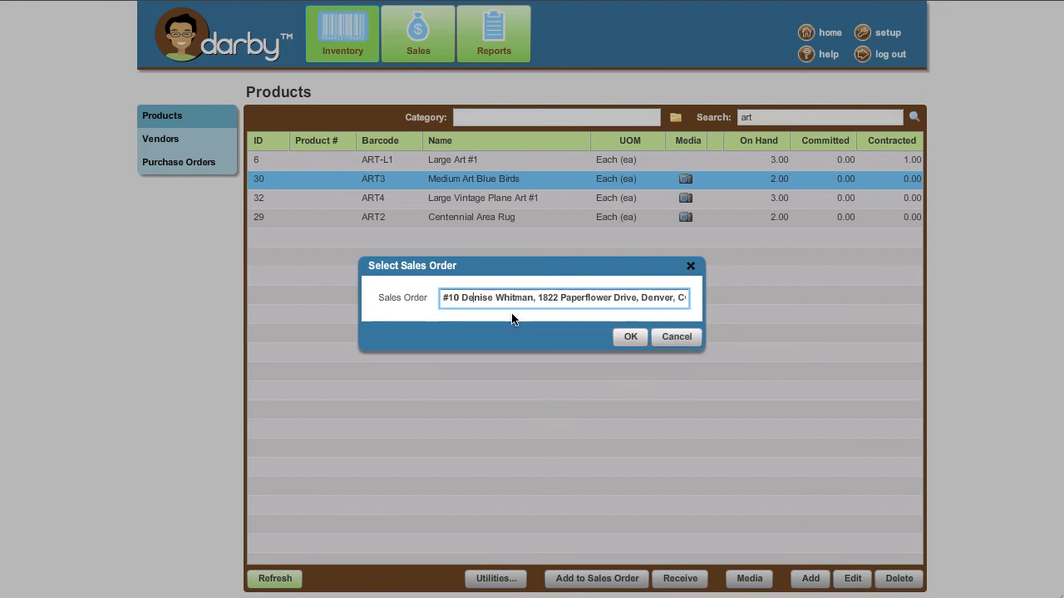
{"action": "left_click", "coordinate": [631, 337]}
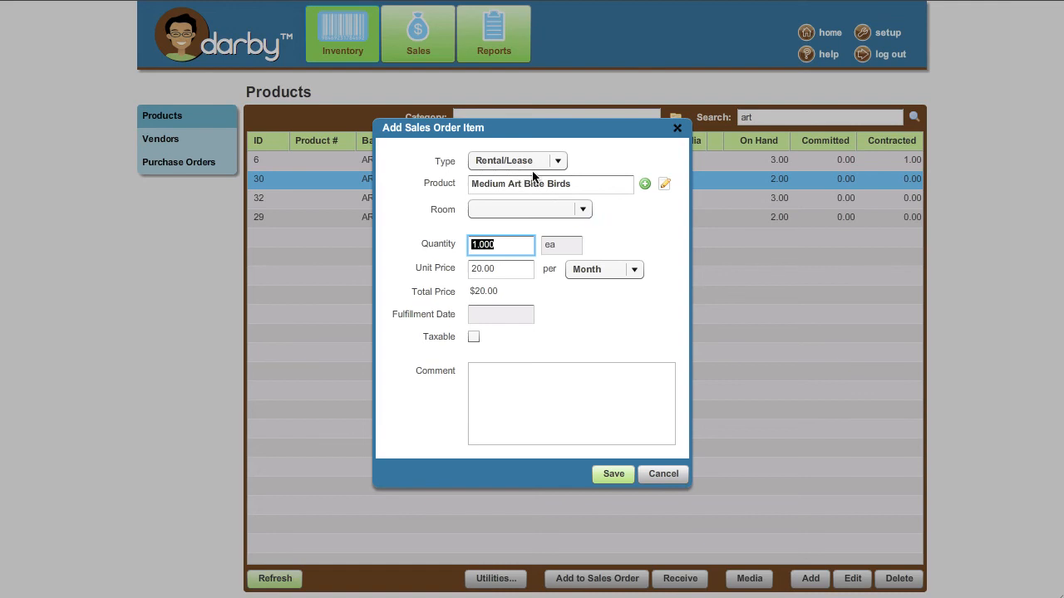
{"action": "left_click", "coordinate": [583, 214]}
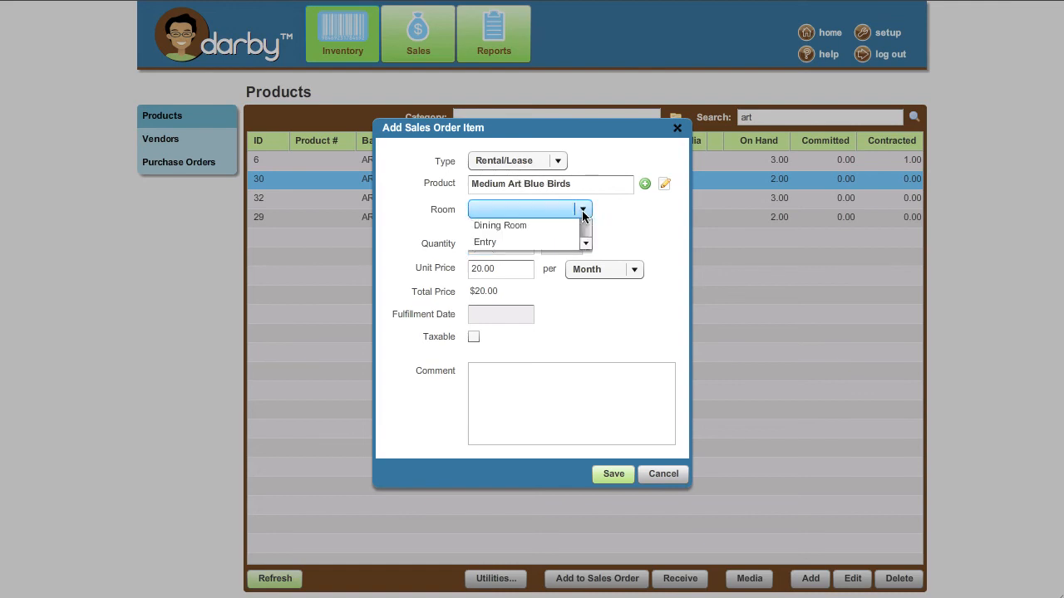
{"action": "left_click", "coordinate": [587, 273]}
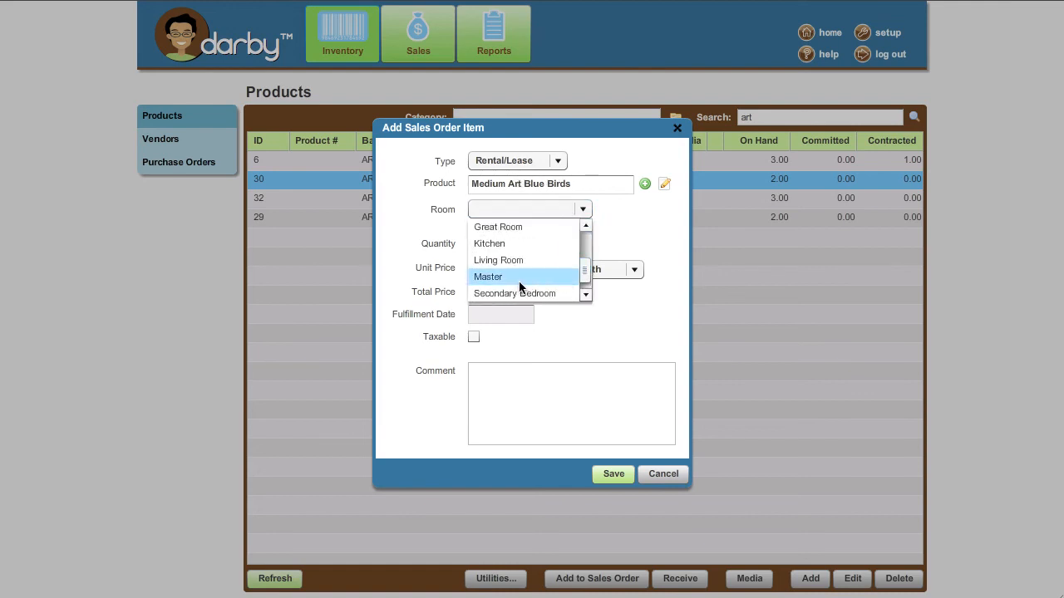
{"action": "left_click", "coordinate": [510, 261]}
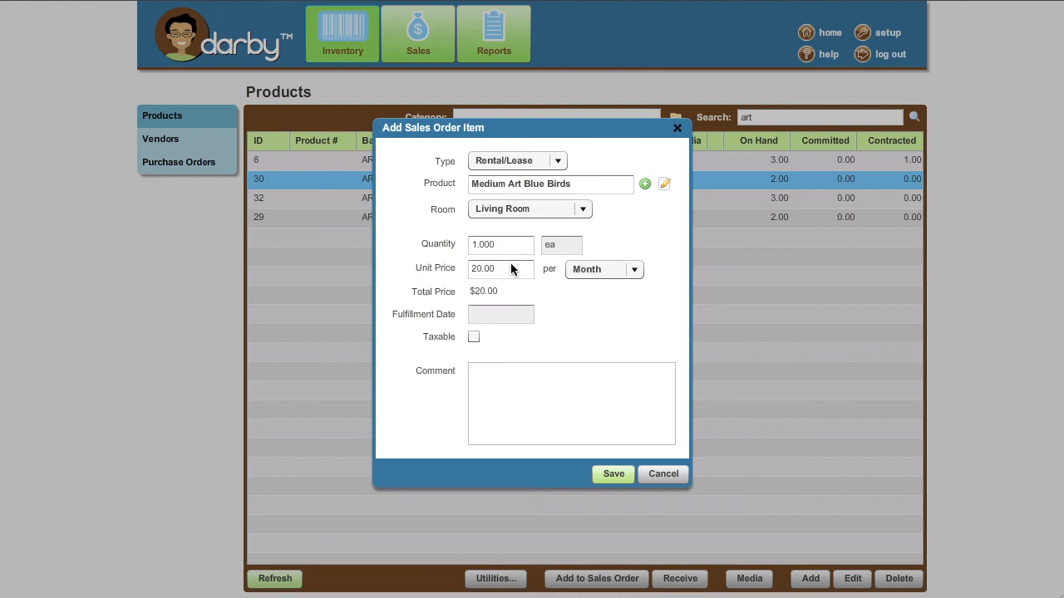
{"action": "left_click", "coordinate": [609, 474]}
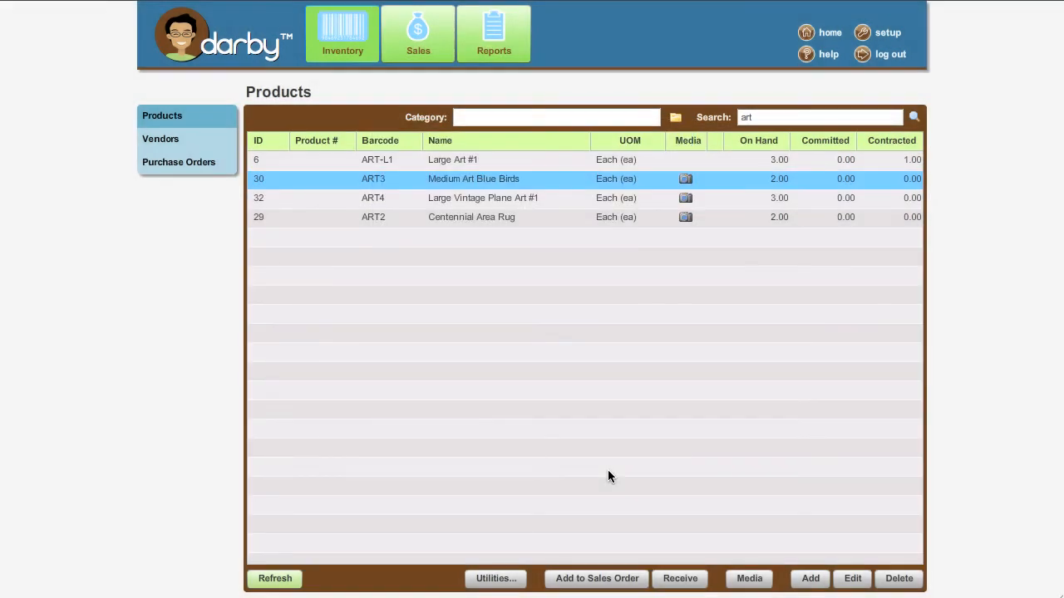
Open the rental order from Sales Orders, check the new line, and save it.
{"action": "left_click", "coordinate": [415, 41]}
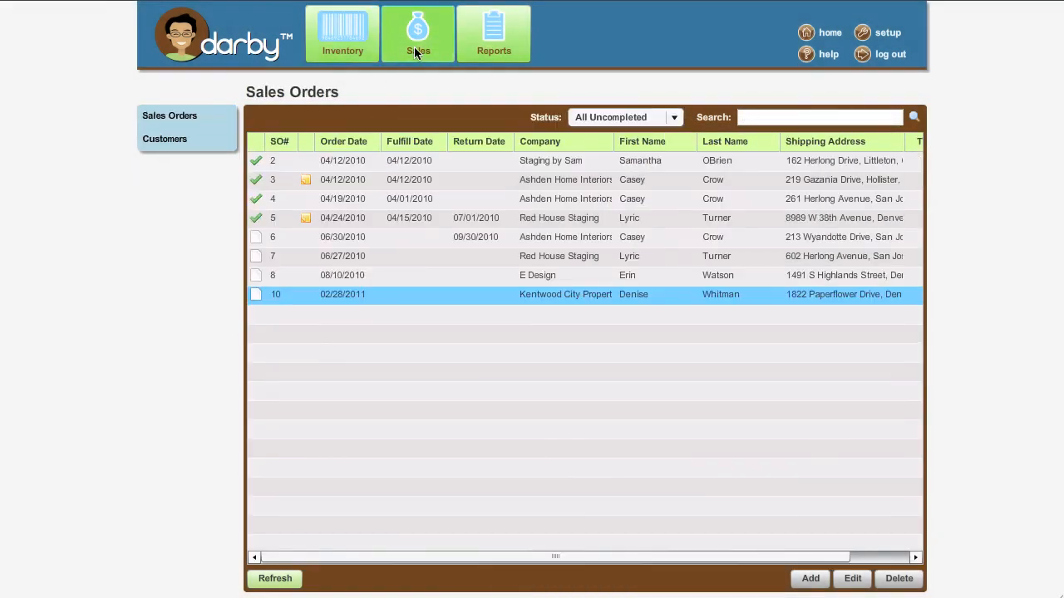
{"action": "double_click", "coordinate": [449, 296]}
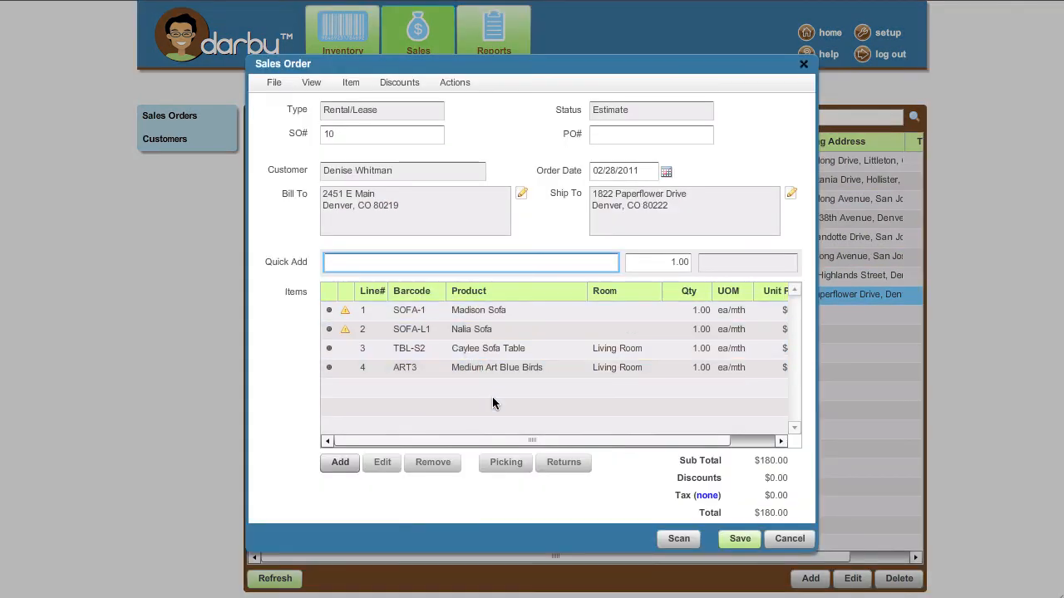
{"action": "mouse_move", "coordinate": [491, 370]}
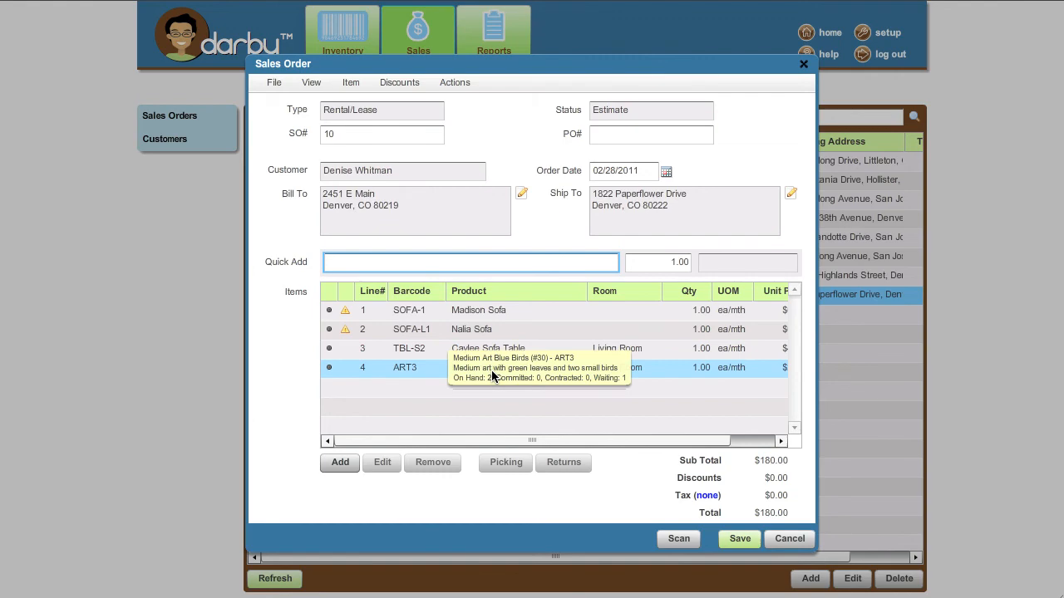
{"action": "left_click", "coordinate": [736, 539]}
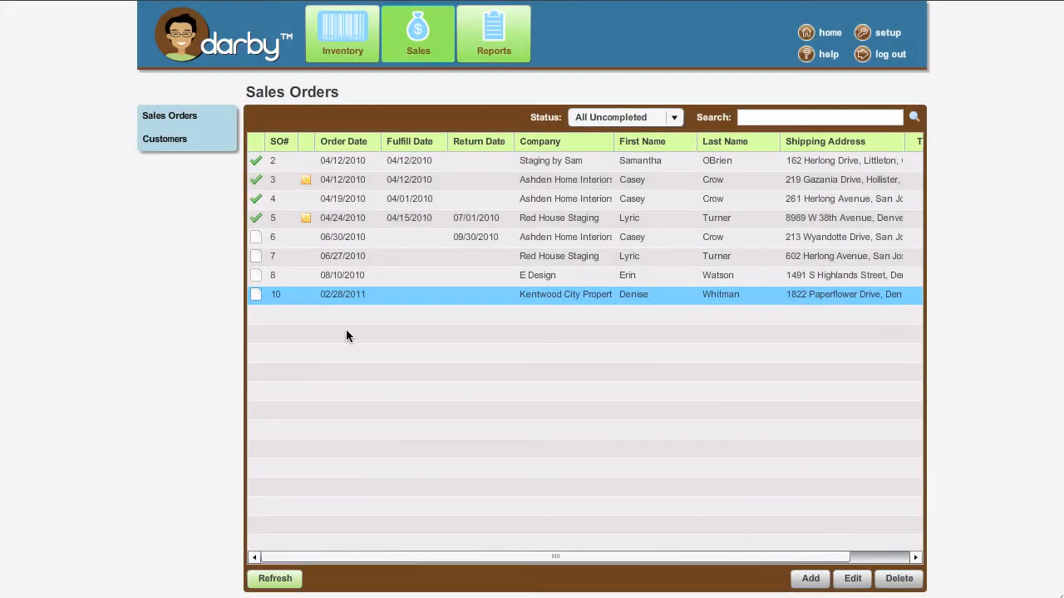
Add Large Vintage Plane Art #1 from Inventory to the customer's rental order.
{"action": "left_click", "coordinate": [345, 31]}
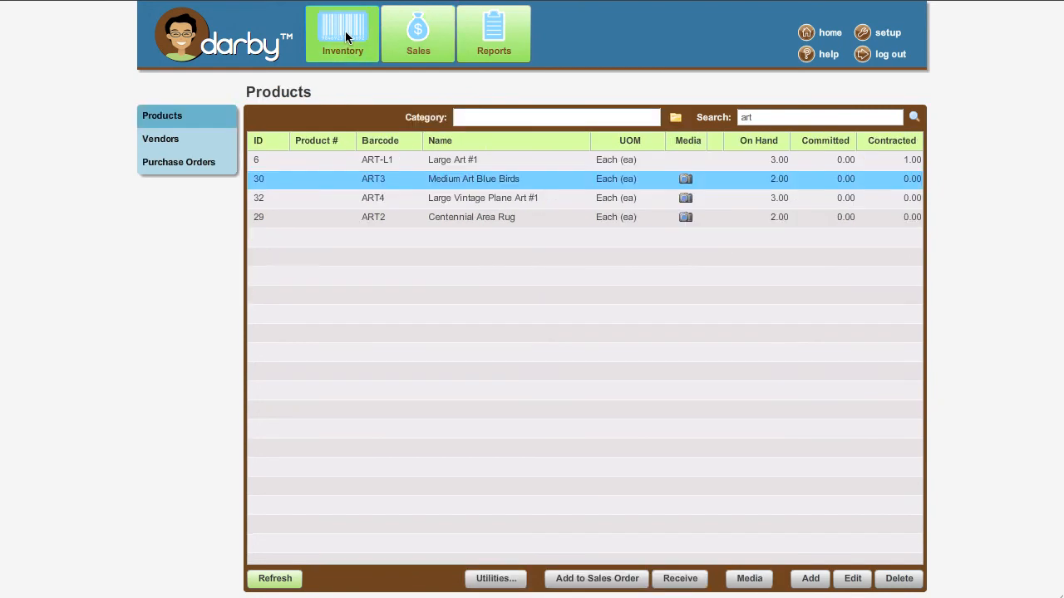
{"action": "left_click", "coordinate": [448, 198]}
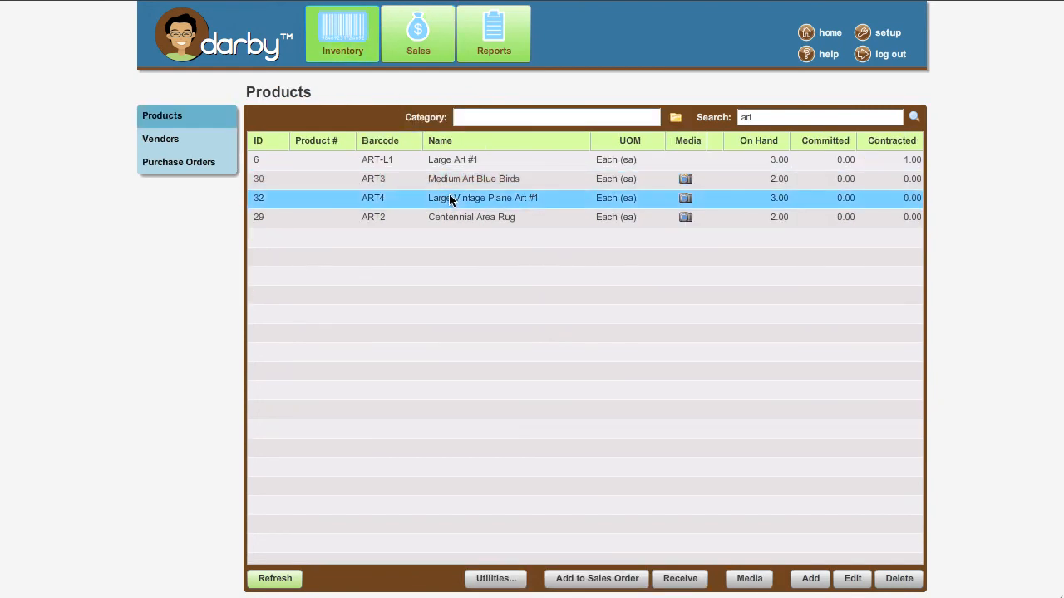
{"action": "left_click", "coordinate": [578, 577]}
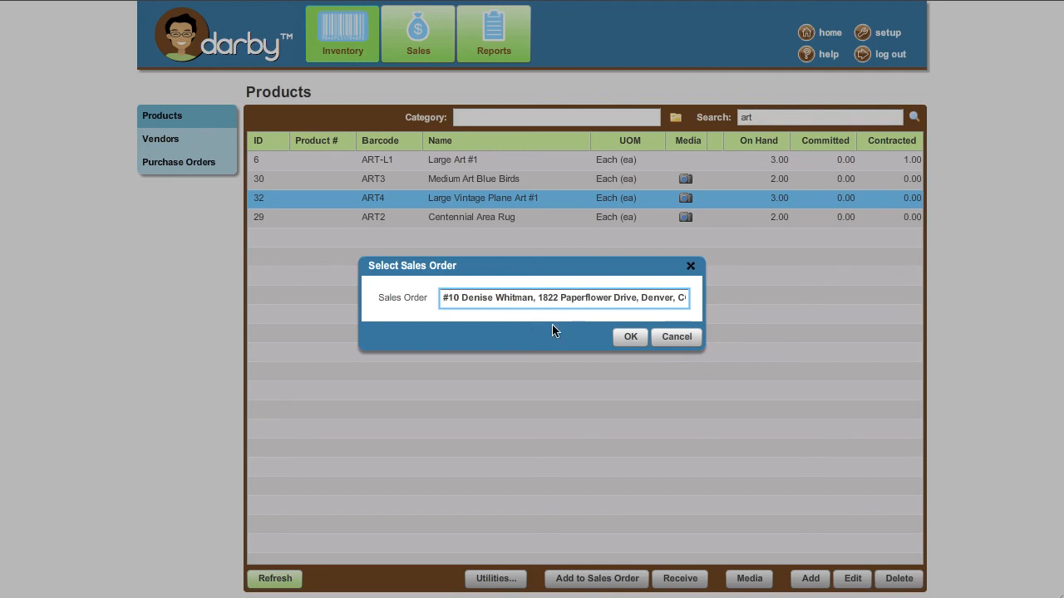
{"action": "left_click", "coordinate": [619, 338]}
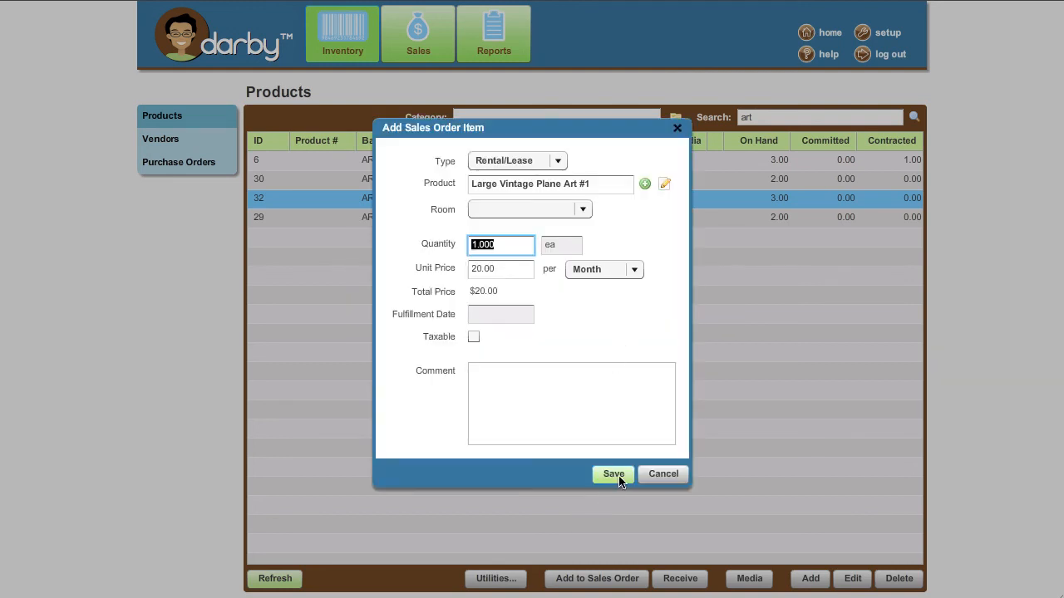
{"action": "left_click", "coordinate": [615, 476]}
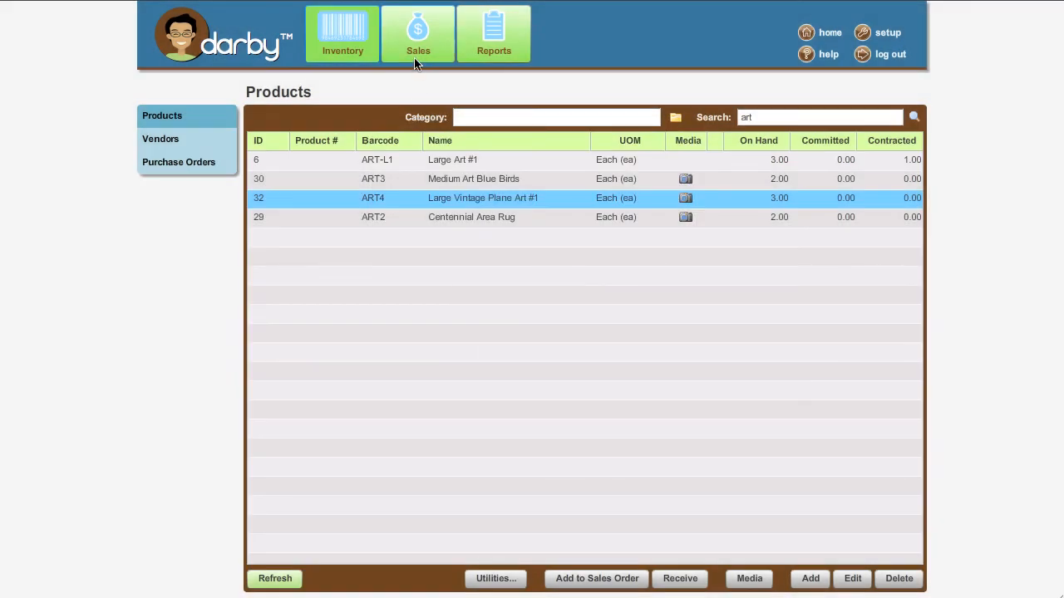
Open the rental order and check the plane art line's stock details.
{"action": "left_click", "coordinate": [423, 42]}
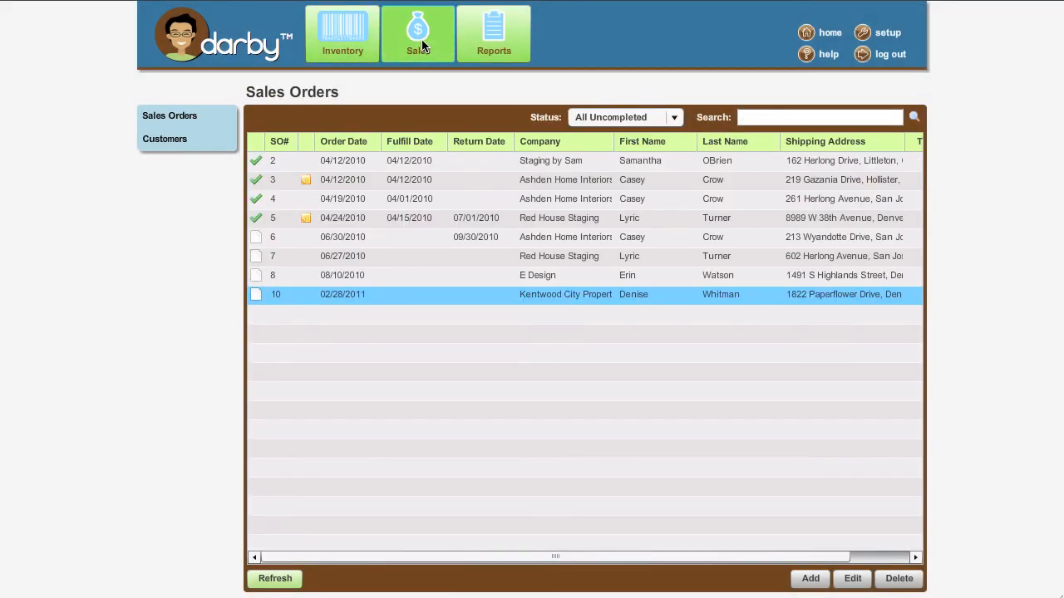
{"action": "double_click", "coordinate": [462, 294]}
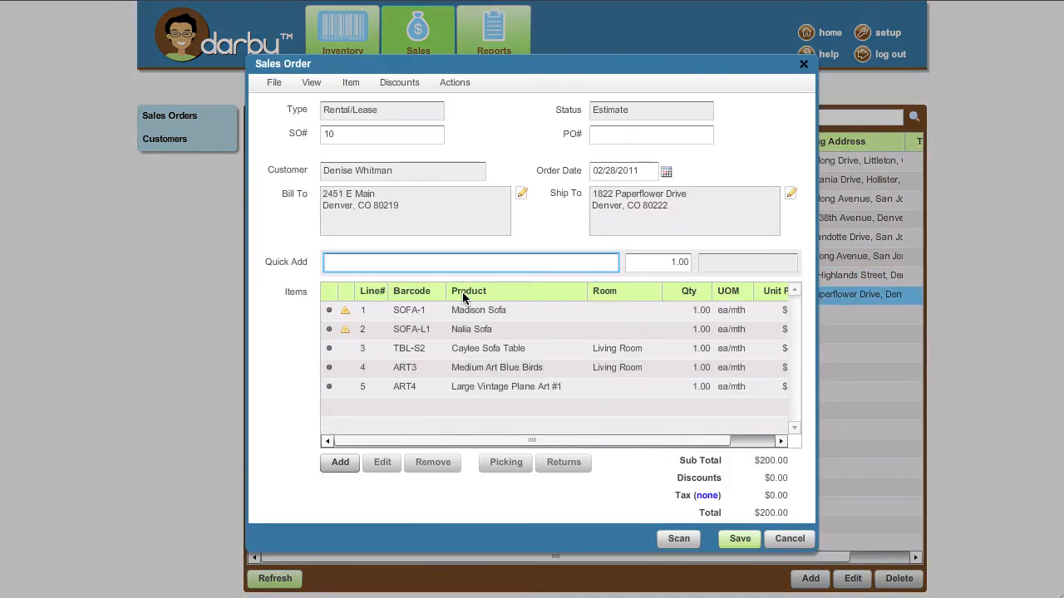
{"action": "left_click", "coordinate": [476, 386]}
Scan barcode GREEN-T1 to add a Tree, try barcode 'test' (not found), and close scanning.
{"action": "left_click", "coordinate": [678, 542]}
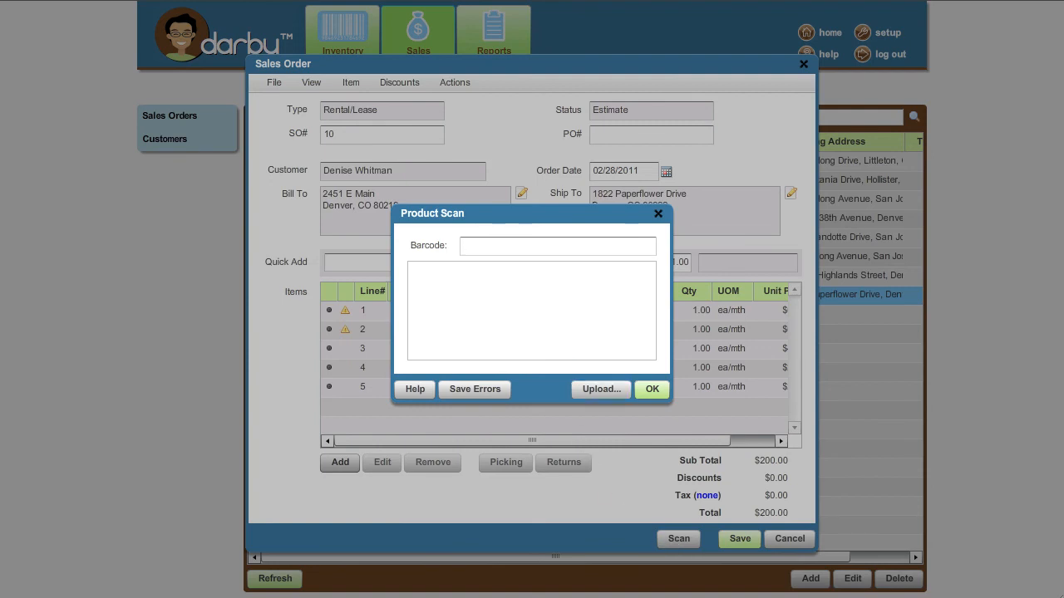
{"action": "type", "text": "green-t1"}
{"action": "key", "text": "Return"}
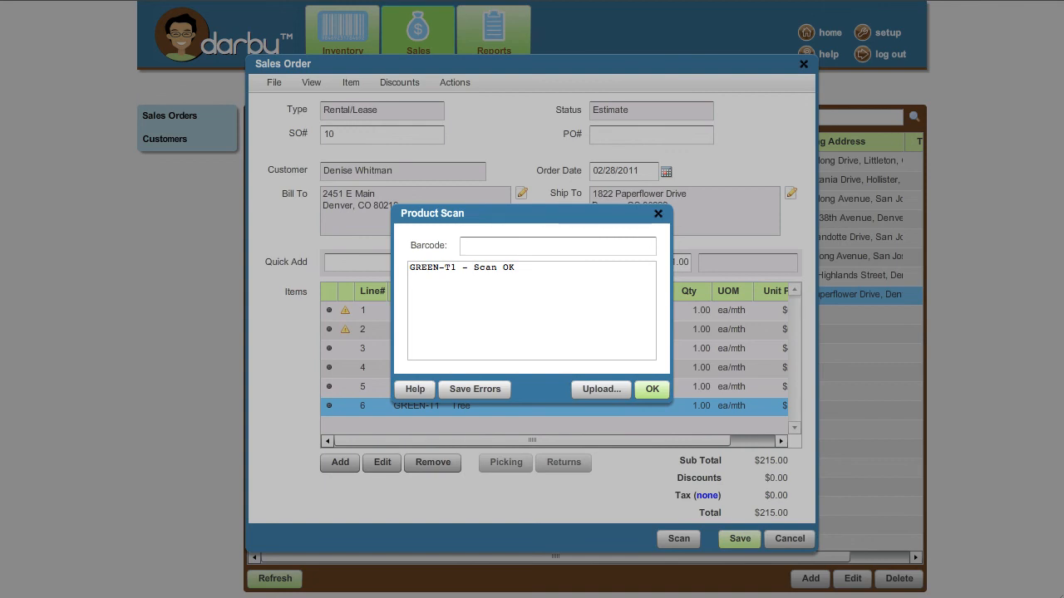
{"action": "type", "text": "test"}
{"action": "key", "text": "Return"}
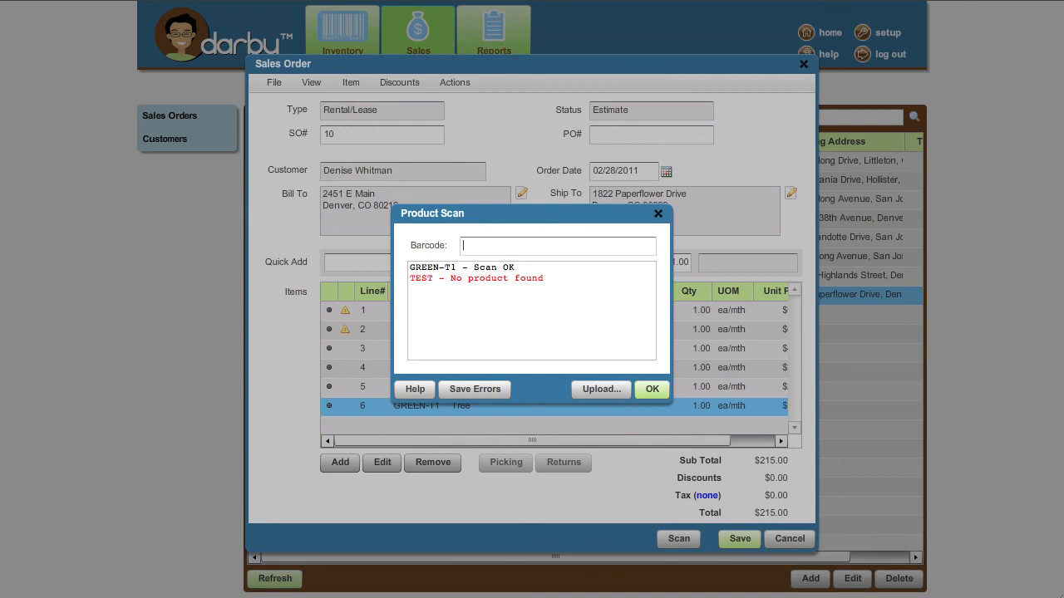
{"action": "left_click", "coordinate": [657, 392]}
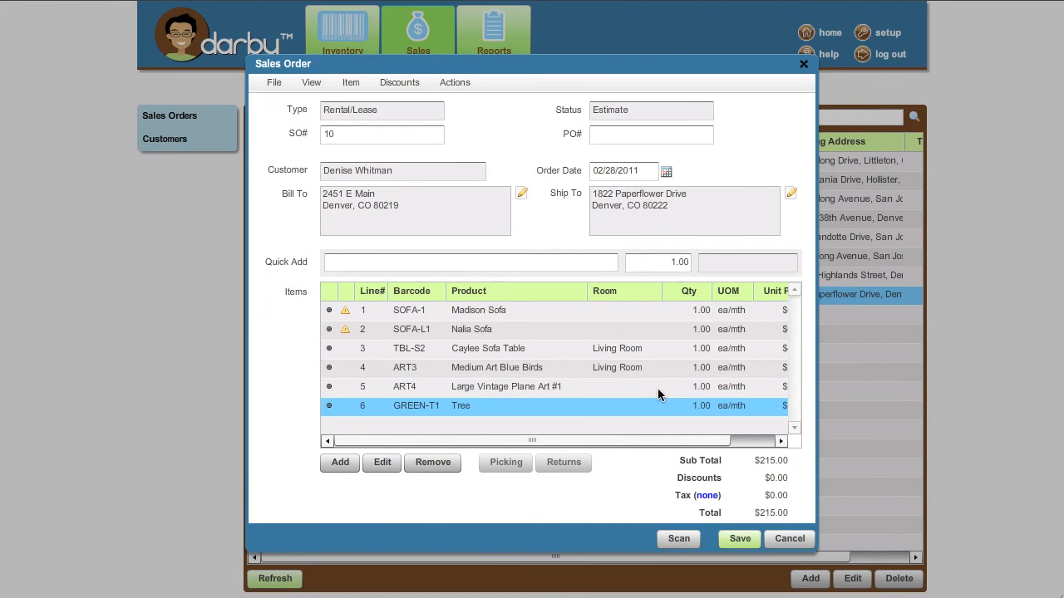